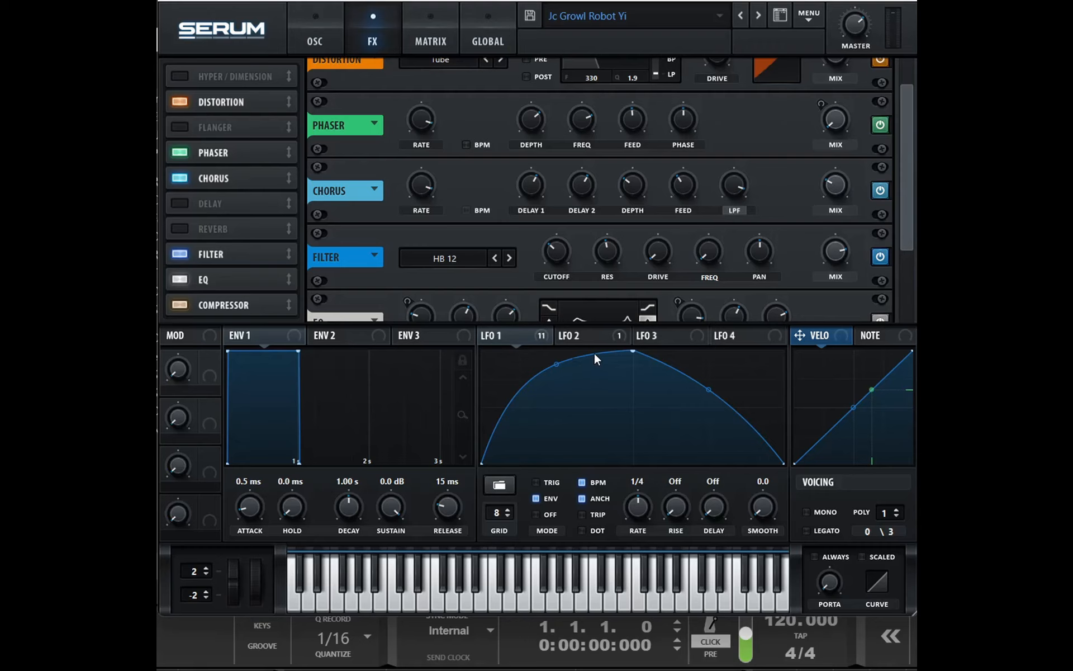
Step: Reset the synth to an initialised preset and show its oscillator section
click(812, 14)
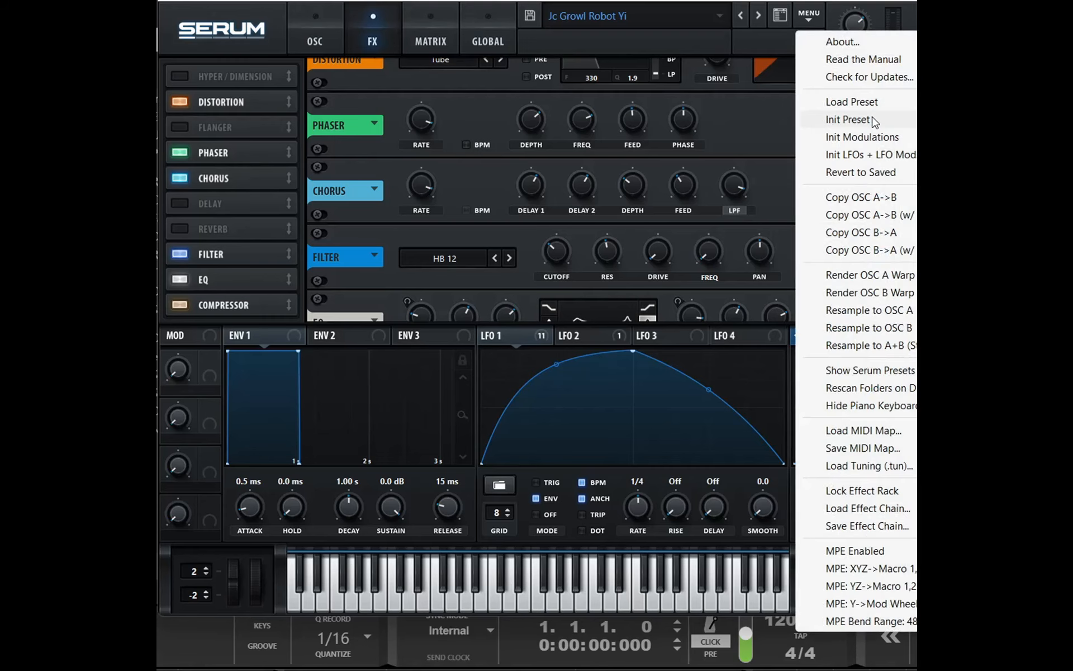
click(849, 119)
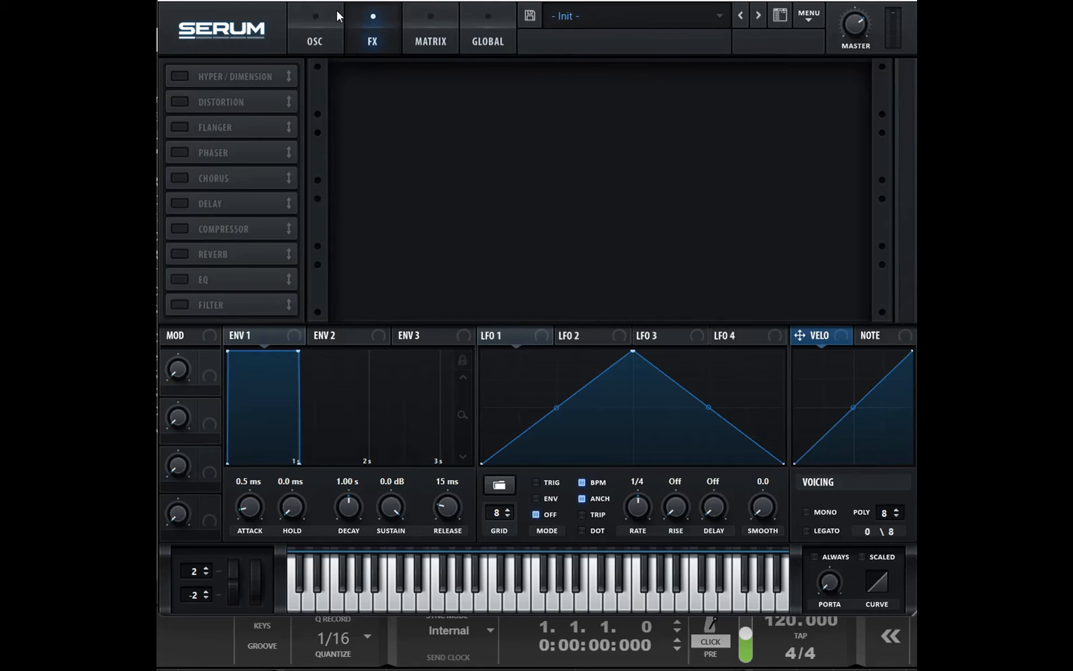
click(314, 12)
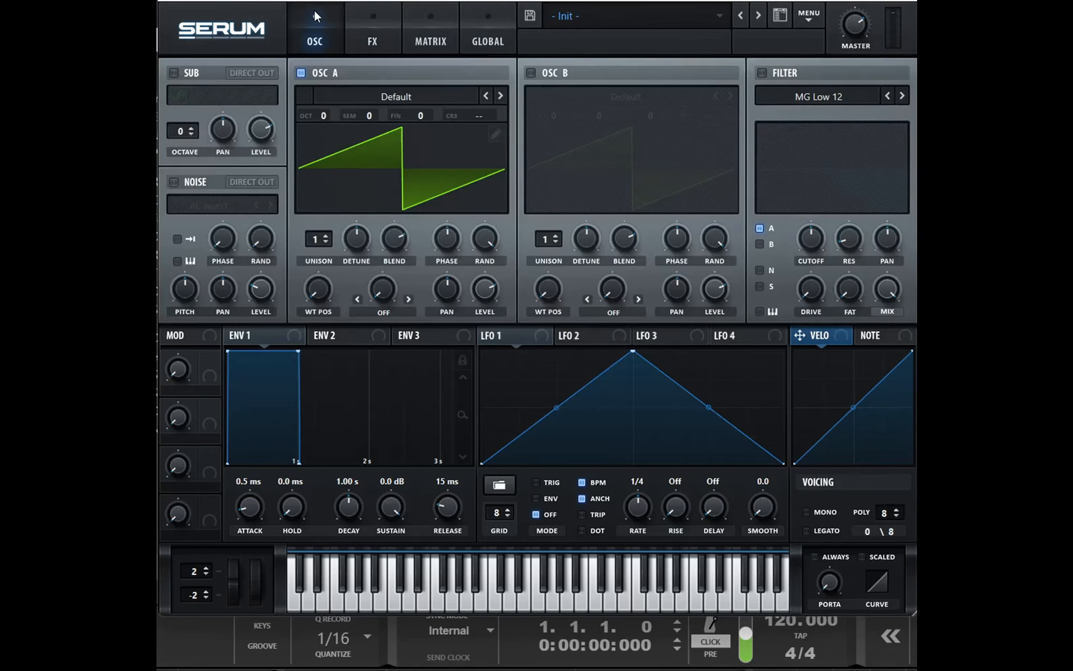
Step: Load the Grimace [SN] wavetable into oscillator A
click(431, 91)
mouse_move(379, 152)
click(468, 229)
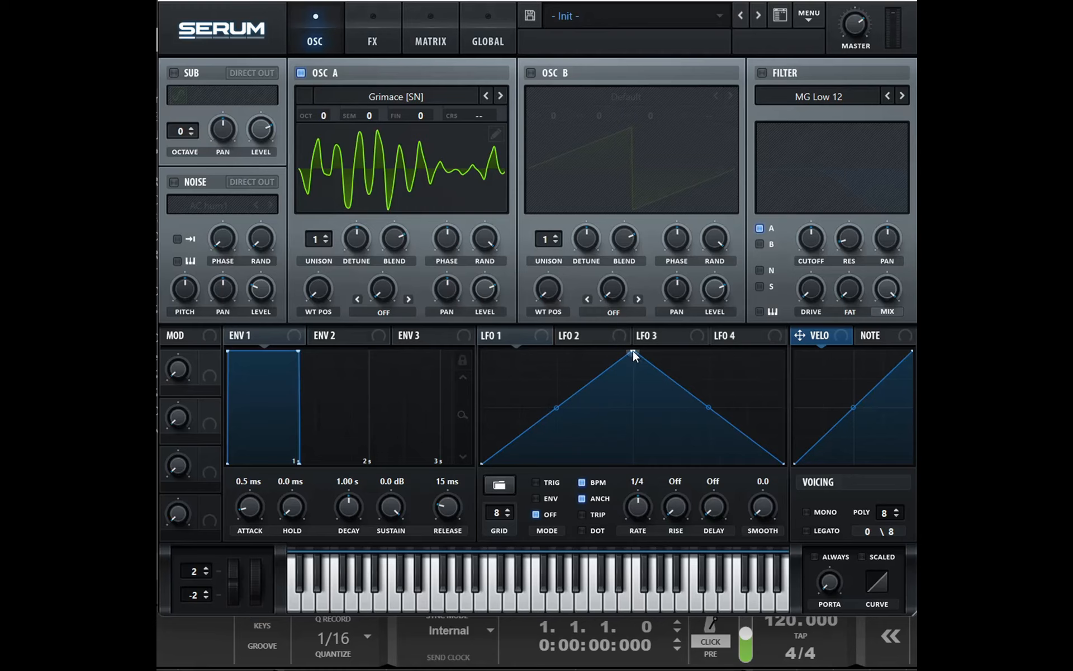
Step: Reshape LFO 1 with an early peak one grid division in, an inward-curved rise and a rounded outward-bulging fall
drag(632, 351, 556, 351)
drag(519, 409, 523, 417)
drag(556, 352, 517, 351)
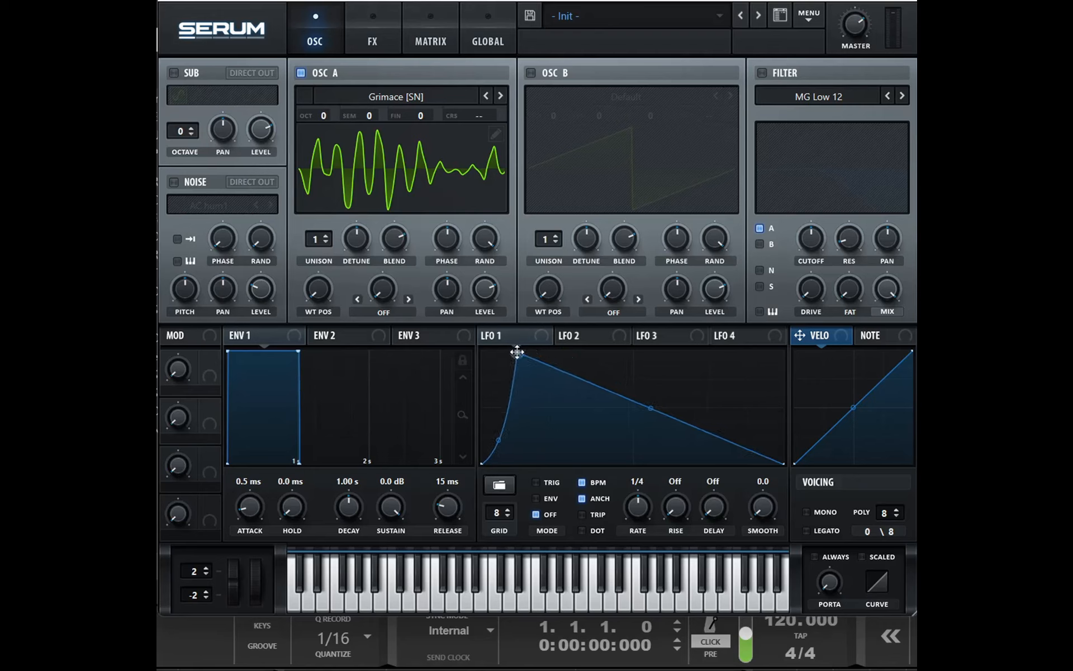
drag(646, 403, 574, 380)
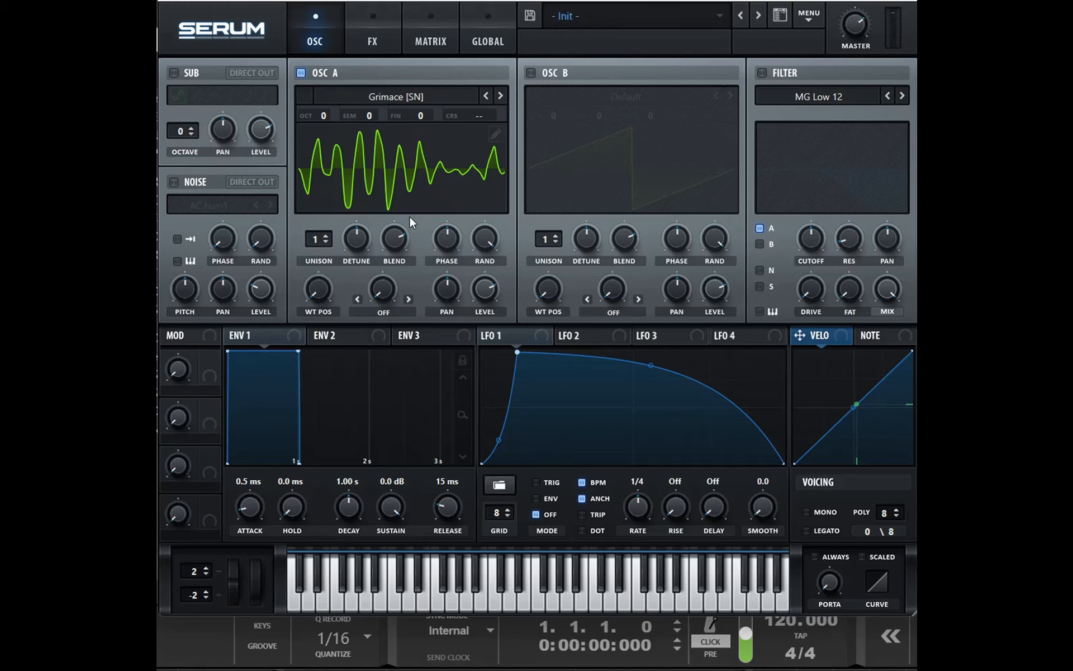
Step: Assign LFO 1 to oscillator A's wavetable position and warp amount, and set the warp mode to Bend -
drag(491, 335, 392, 370)
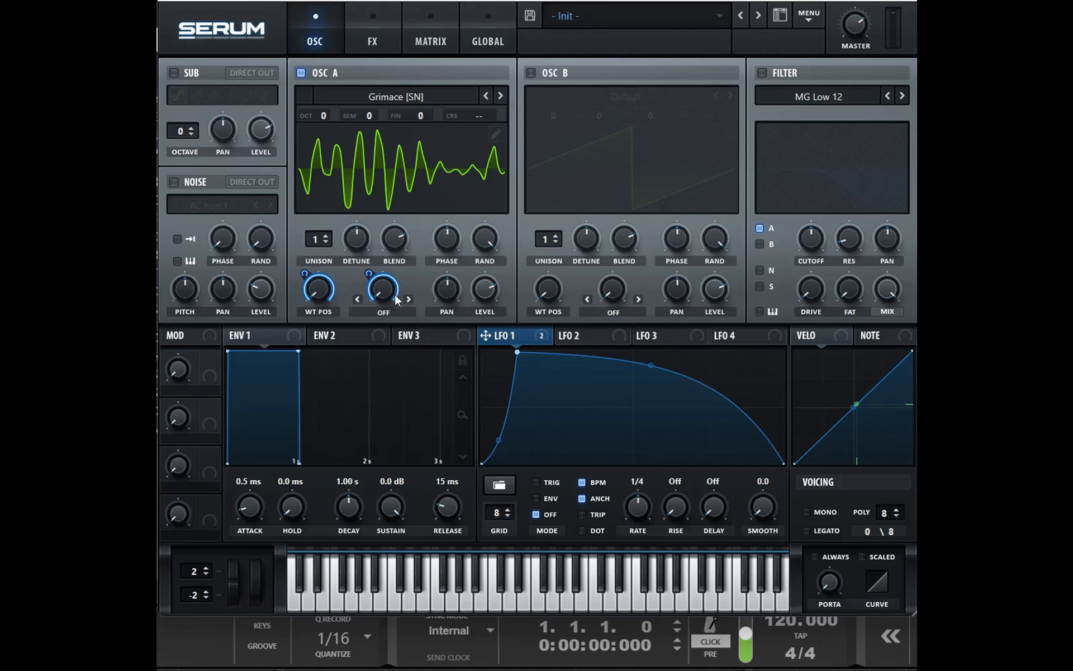
click(397, 311)
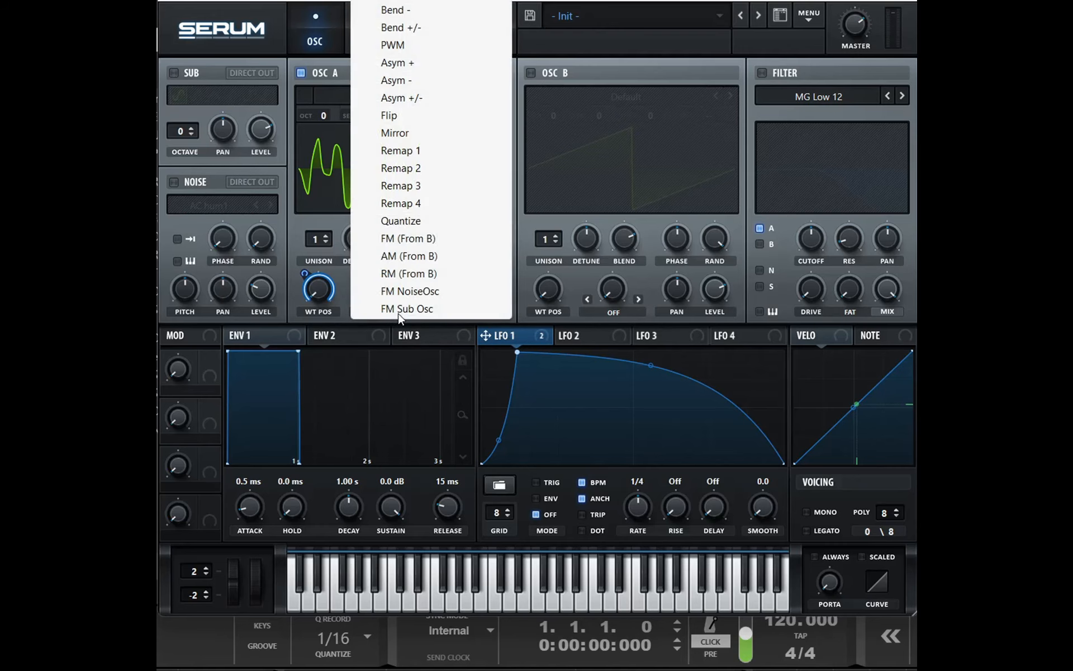
click(421, 15)
Step: Raise oscillator A's wavetable position to 72 and its Bend amount, and reduce LFO 1's modulation depth on the Bend
drag(312, 294, 328, 266)
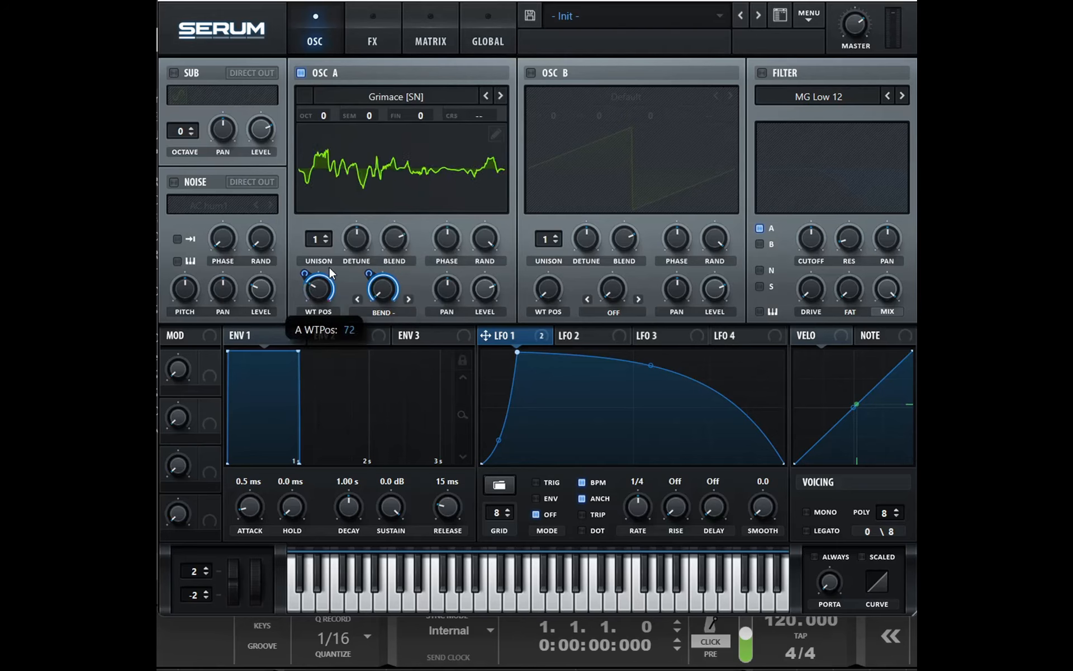
drag(370, 301, 391, 267)
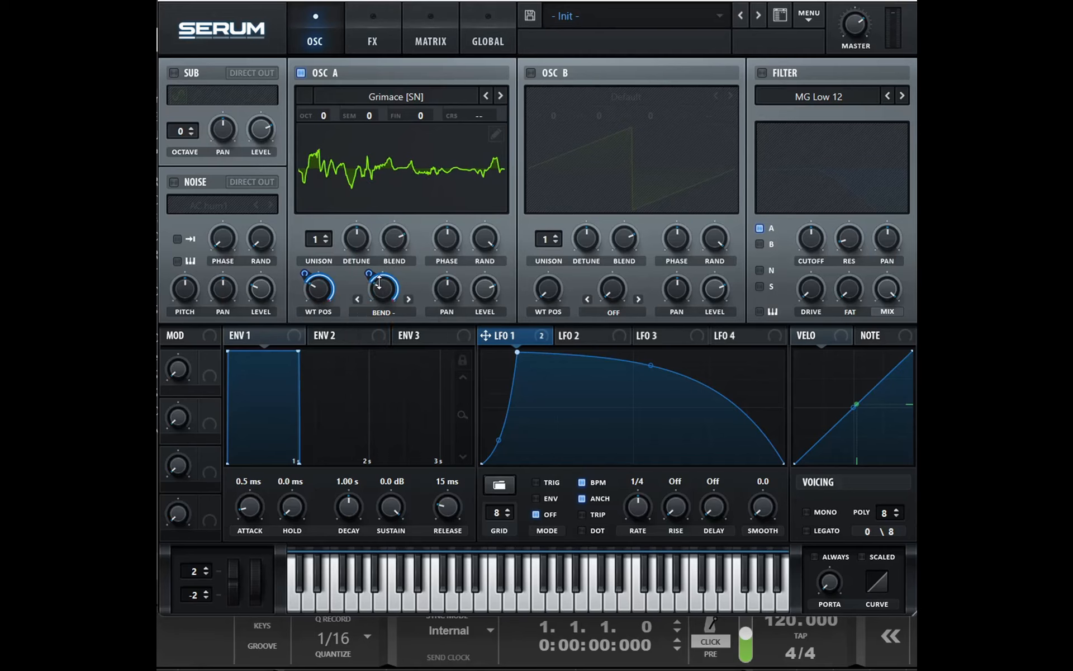
drag(374, 280, 369, 317)
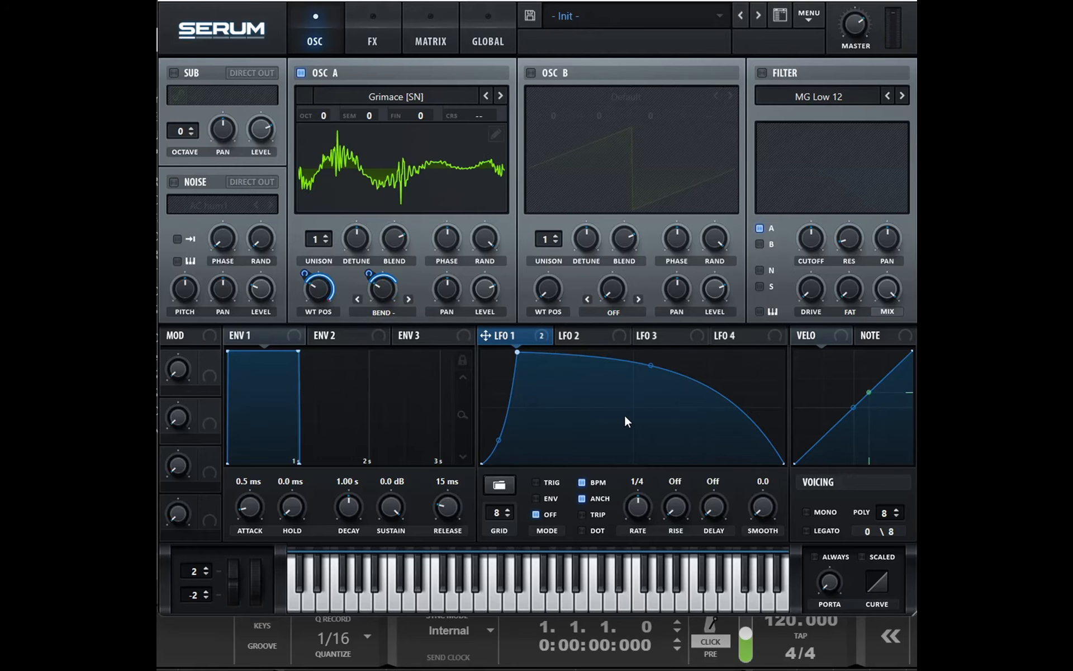
Step: Set LFO 1 to Trig mode and make the voicing mono
click(548, 483)
click(806, 512)
Step: Reduce LFO 1's modulation depth on oscillator A's wavetable position
drag(302, 288, 293, 313)
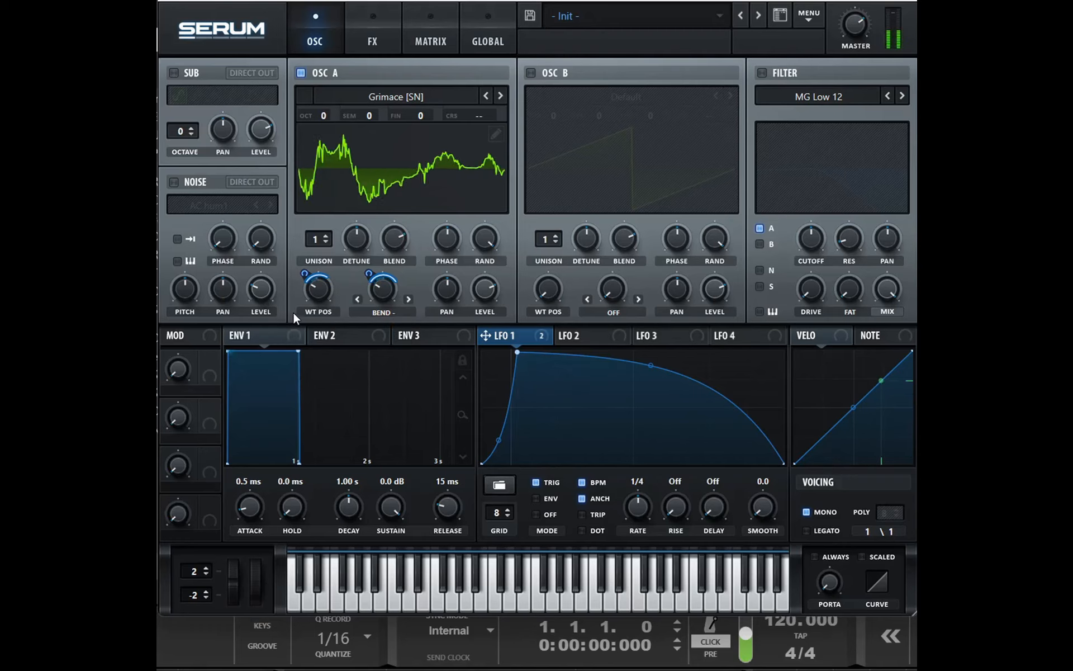
right_click(315, 286)
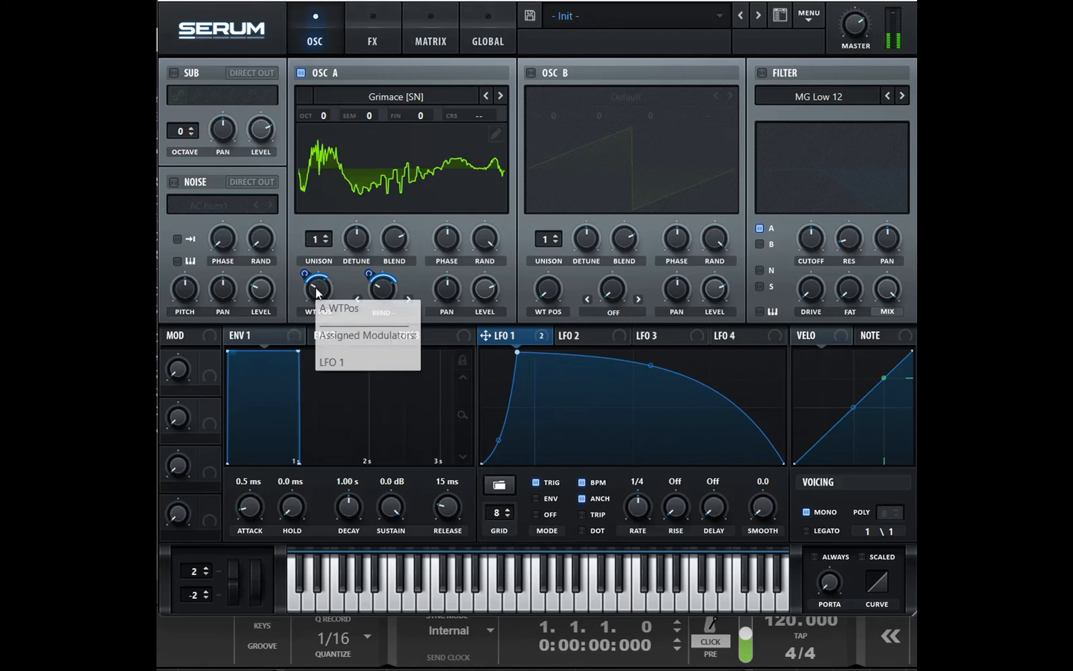
click(407, 287)
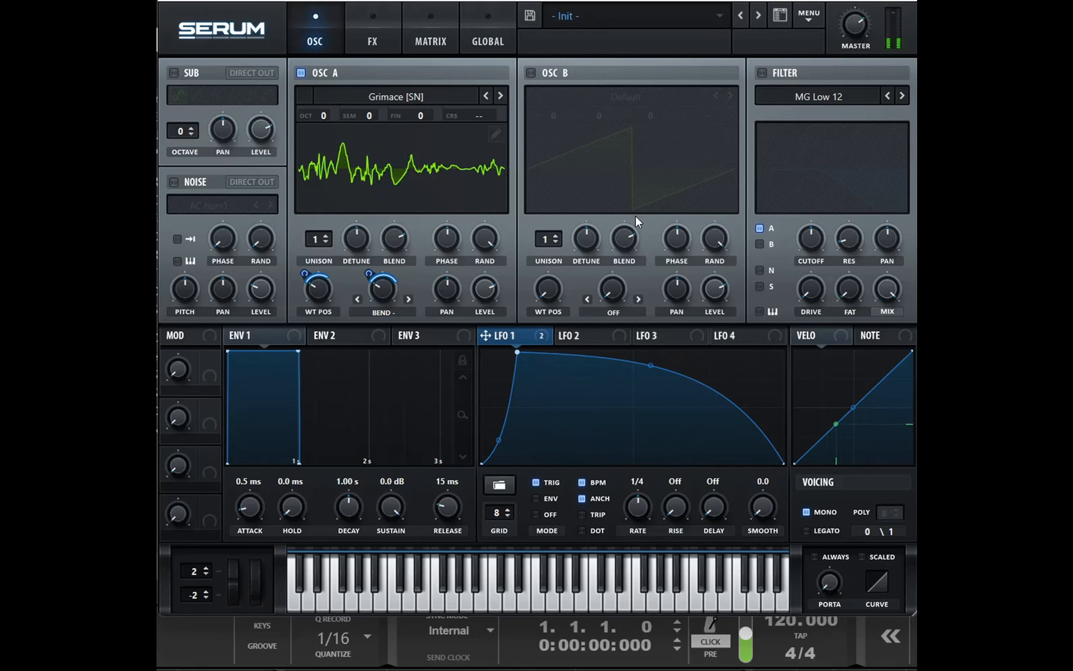
Step: Turn on the filter and set its type to the Multi filter HP 12
click(762, 73)
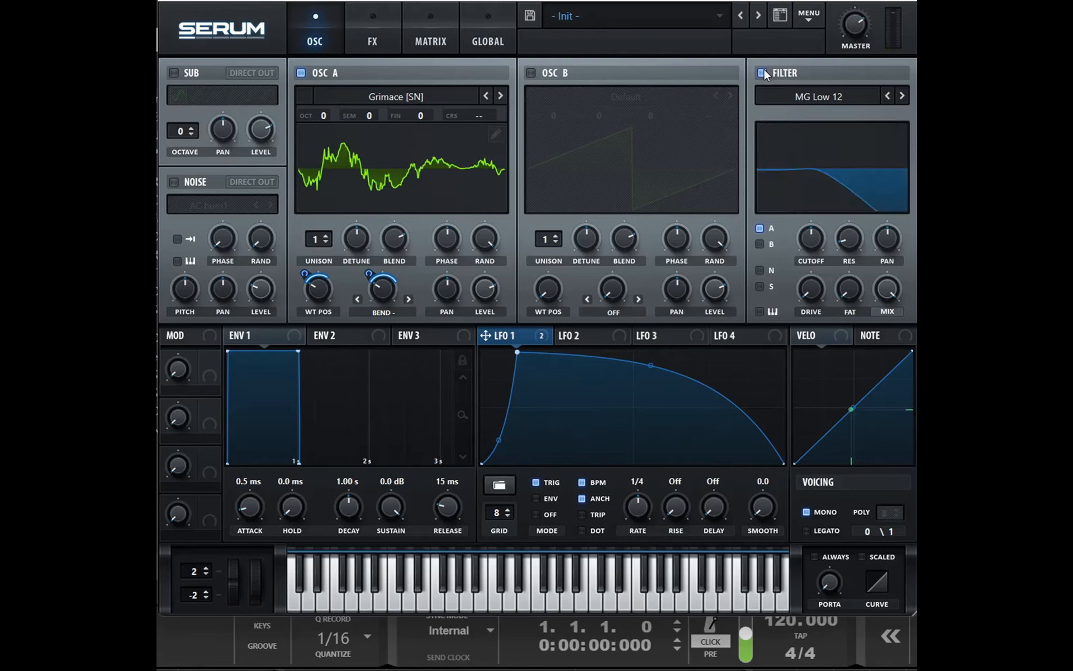
click(837, 98)
mouse_move(819, 138)
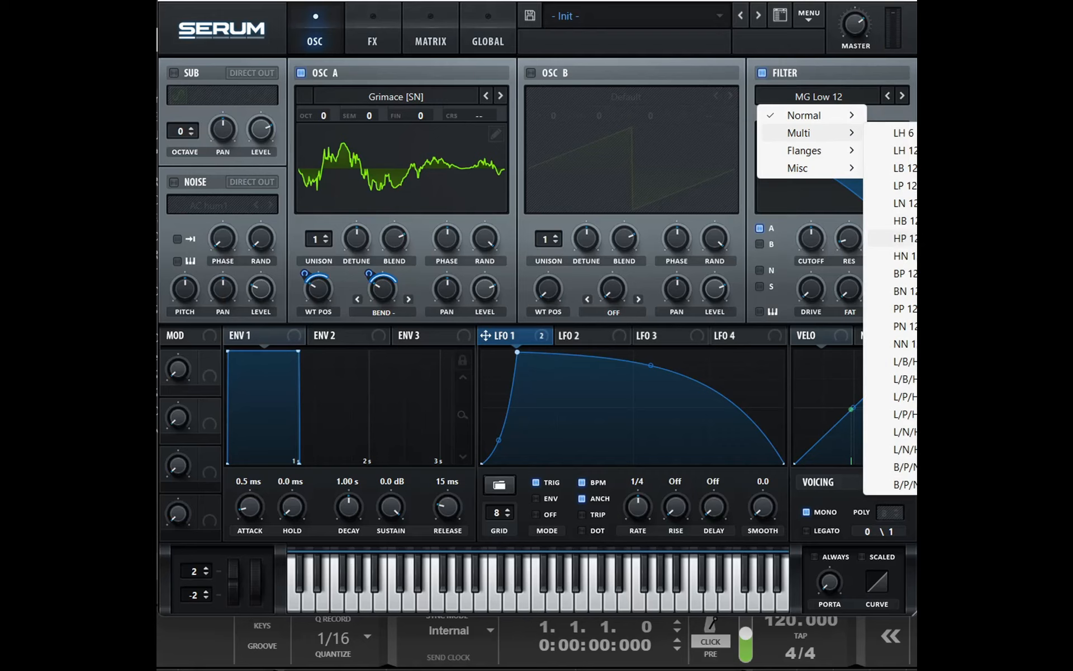
click(900, 238)
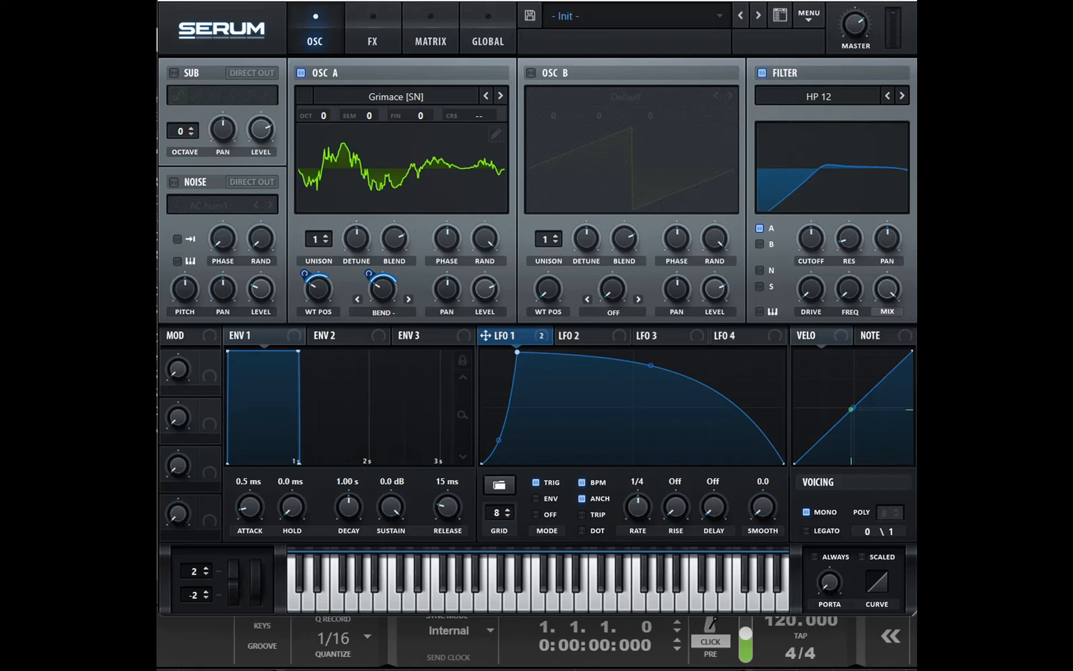
Step: Set the filter's Freq to about 79% and cutoff to about 96 Hz, and raise its resonance for two separate peaks
click(848, 295)
drag(847, 293, 863, 172)
drag(849, 305, 867, 289)
drag(810, 237, 806, 247)
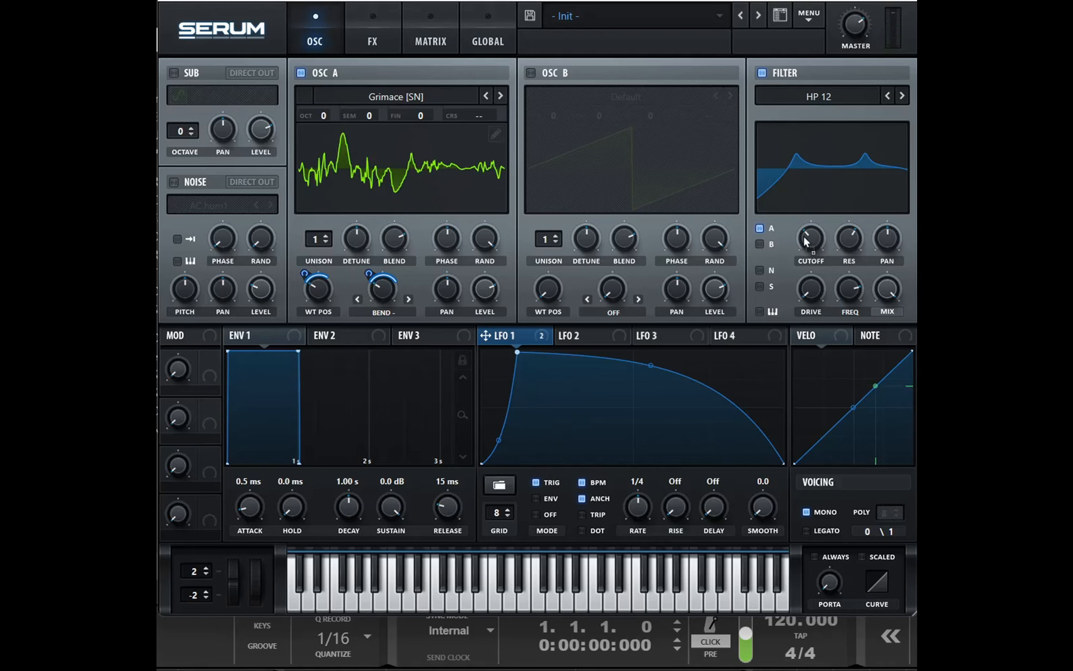
Step: Assign LFO 1 to the filter's cutoff and Freq, with small modulation depths on both
drag(805, 241, 805, 241)
mouse_move(803, 223)
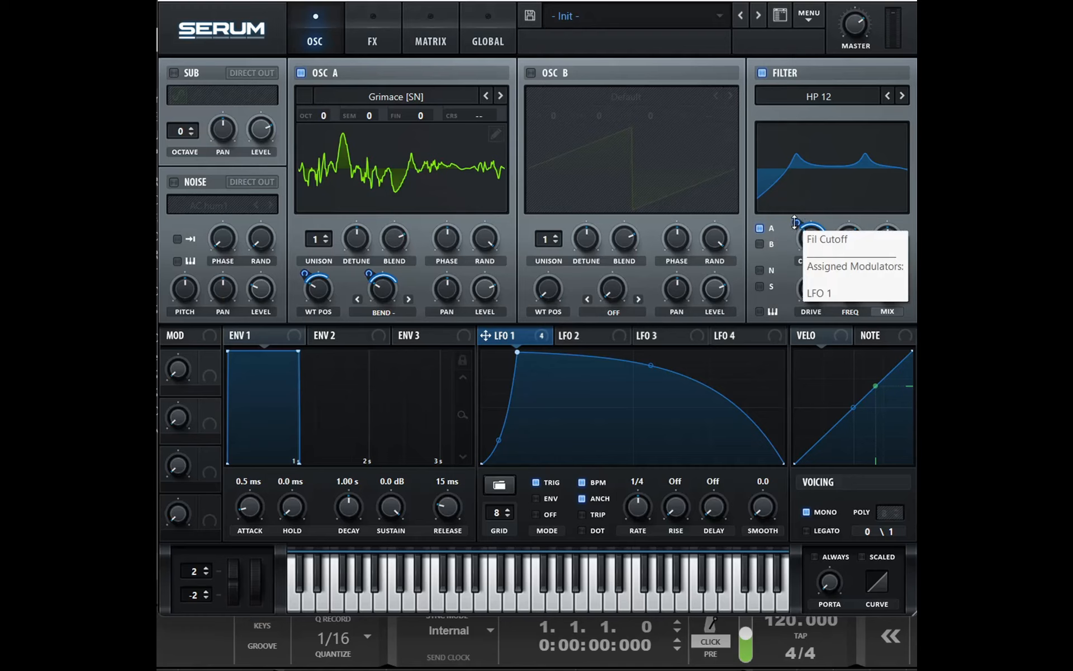
drag(800, 220, 795, 246)
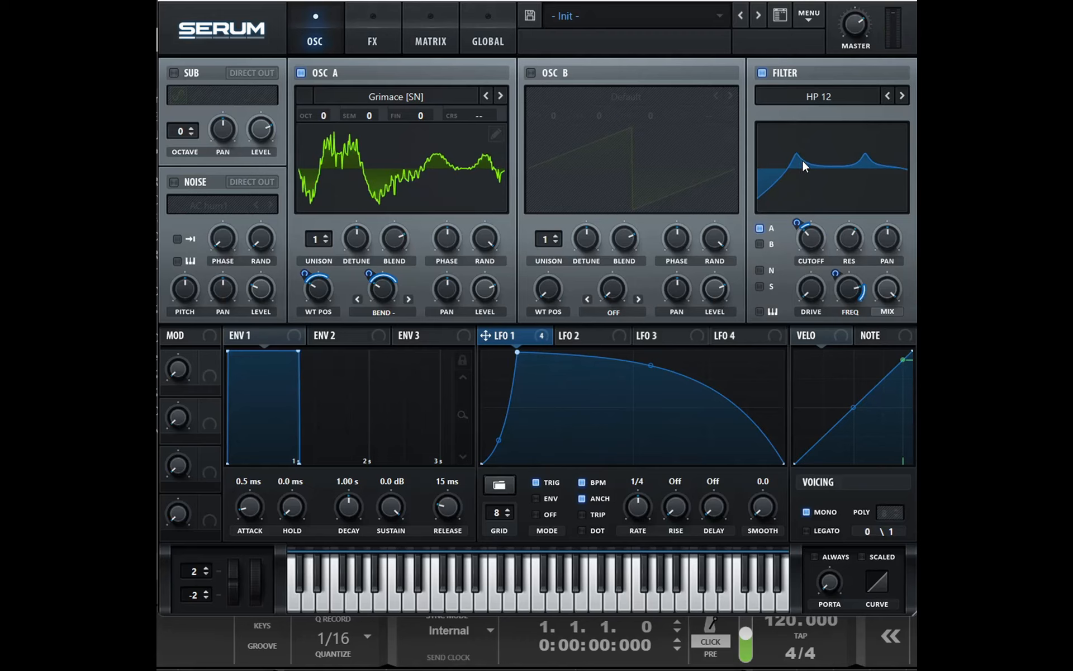
drag(836, 274, 844, 299)
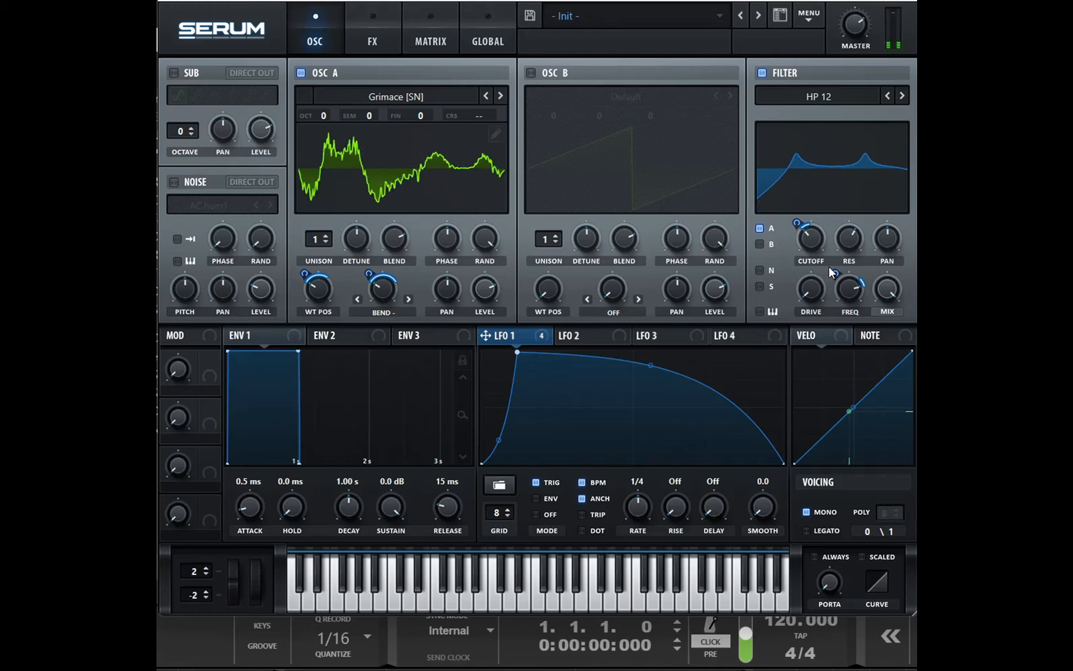
Step: Try the filter with Freq at 80% and the cutoff raised to about 213 Hz
mouse_move(854, 288)
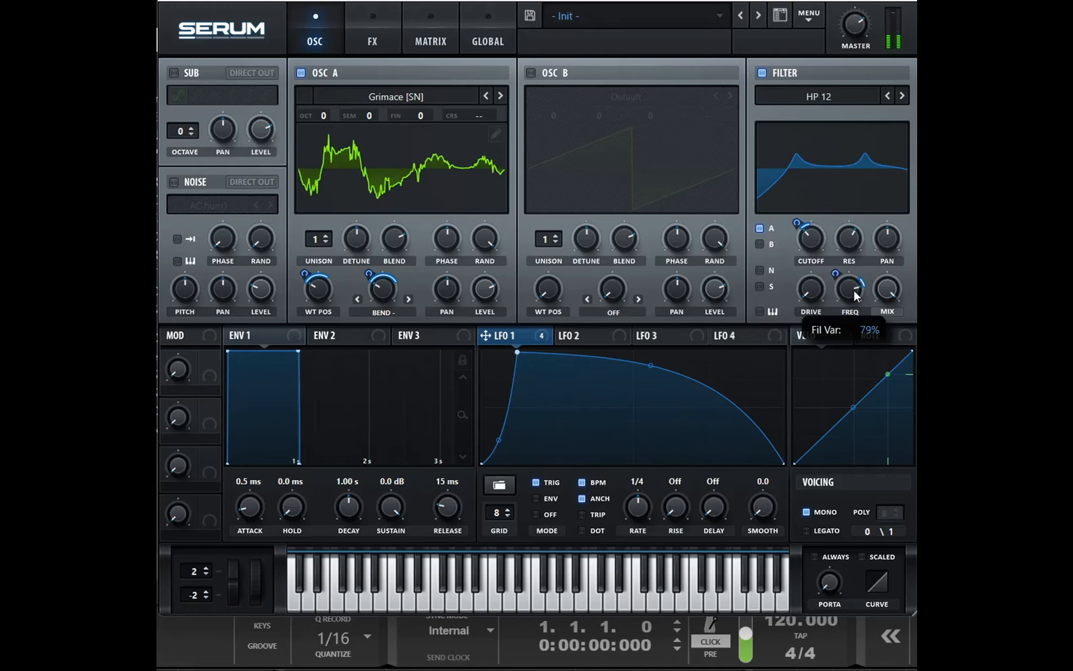
mouse_move(852, 296)
mouse_down()
mouse_move(844, 304)
mouse_move(858, 299)
mouse_up()
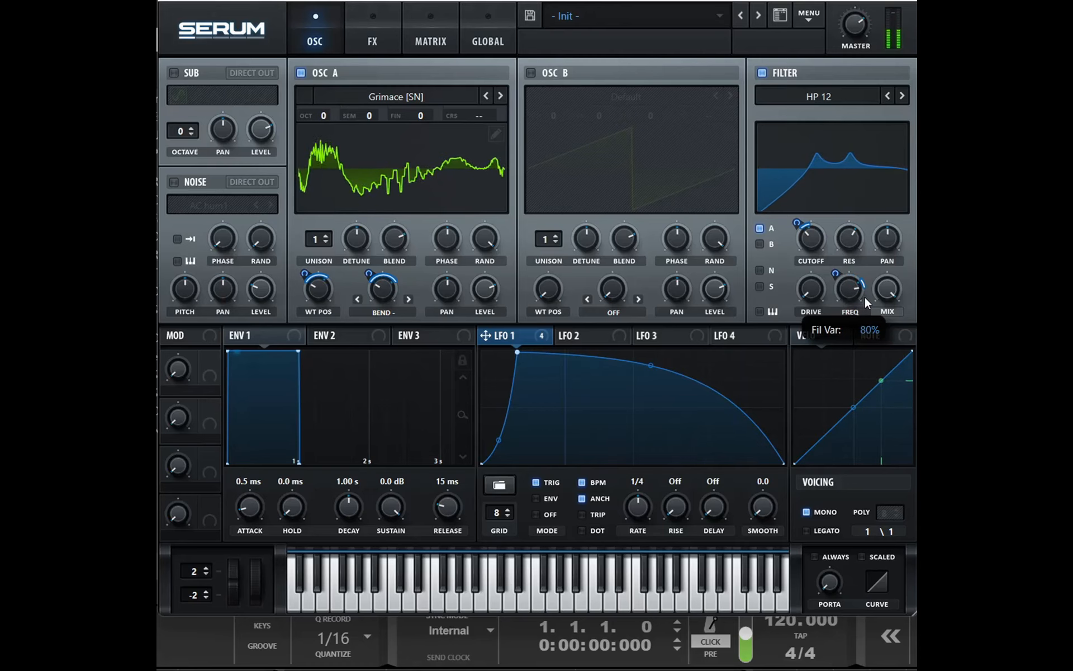
mouse_move(815, 242)
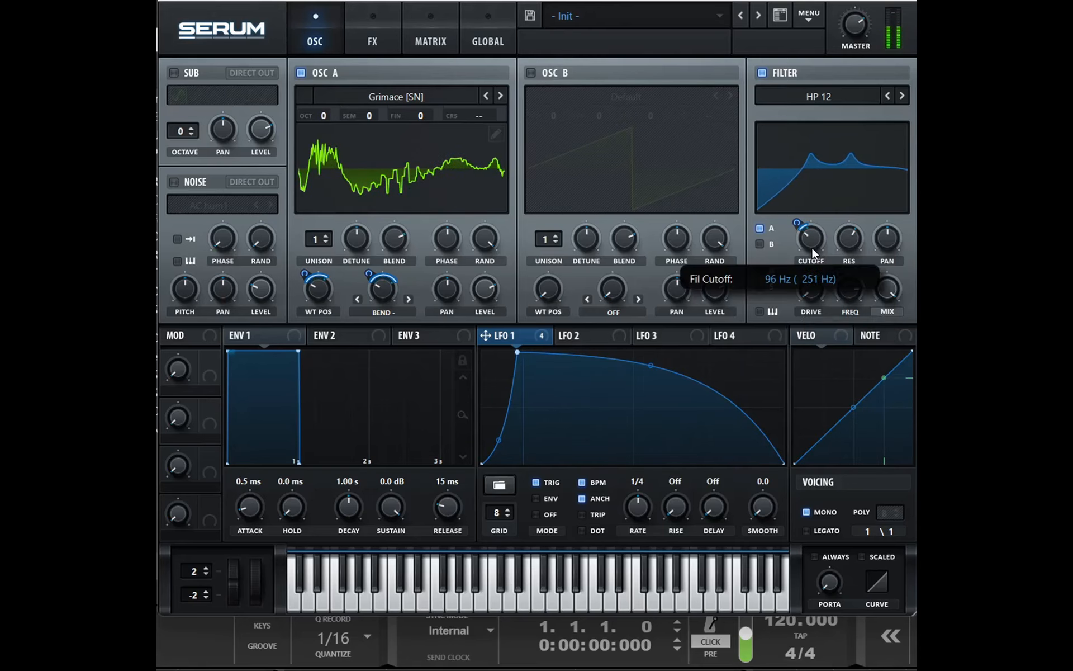
drag(828, 243, 829, 241)
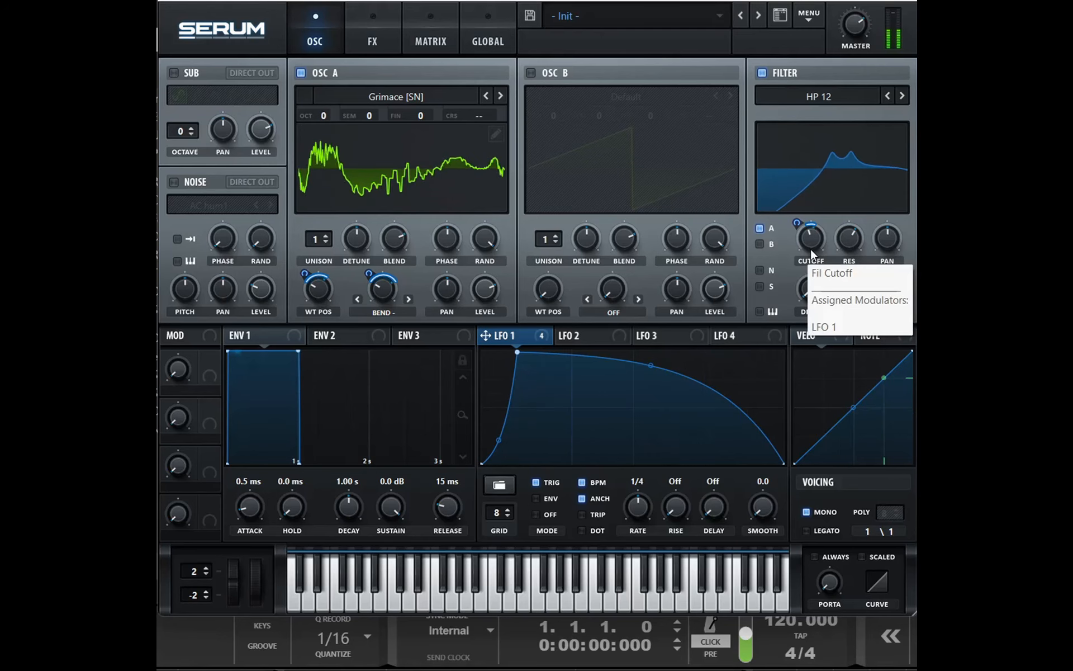
drag(813, 238, 827, 240)
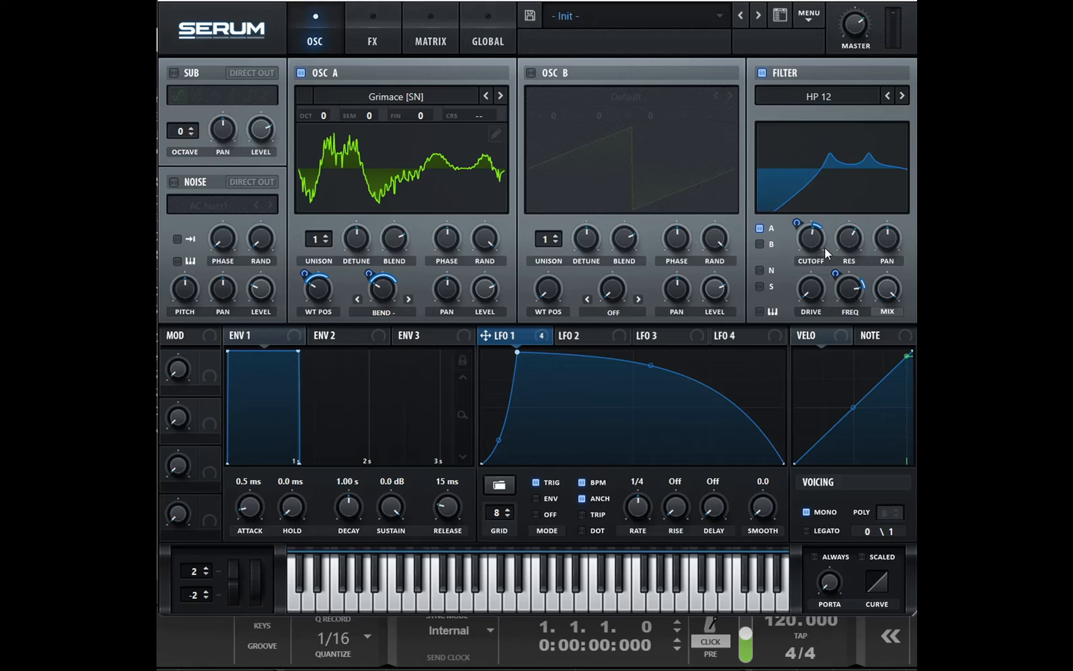
mouse_move(807, 244)
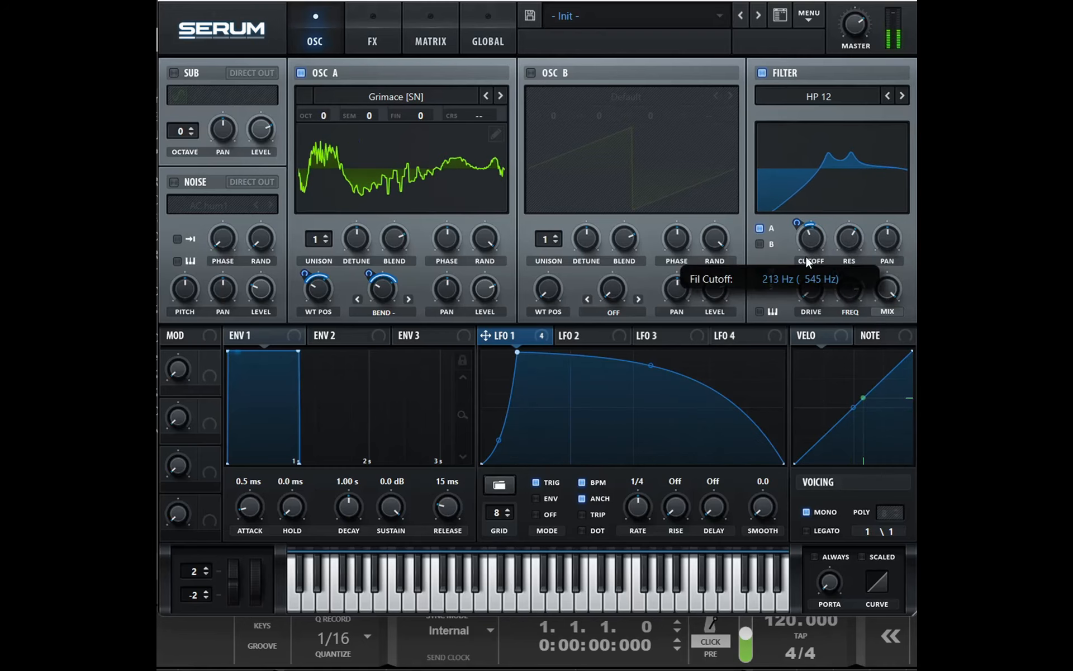
Step: Fine-tune the filter by ear, setting Freq to about 77% and the cutoff slightly above its lowest tried position
drag(806, 256, 839, 284)
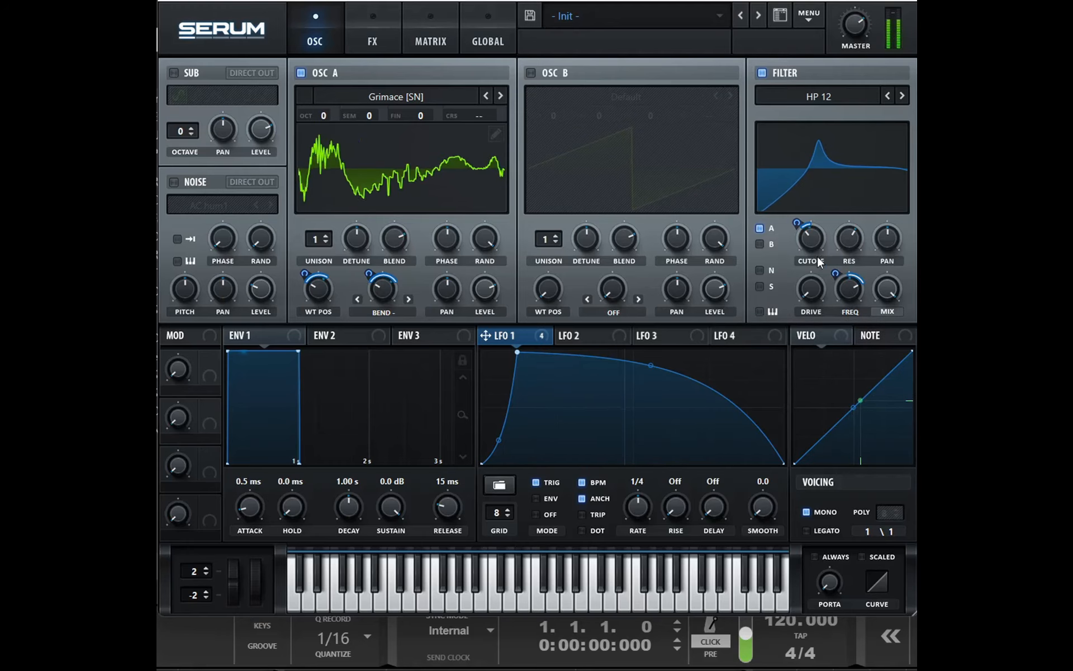
mouse_move(817, 243)
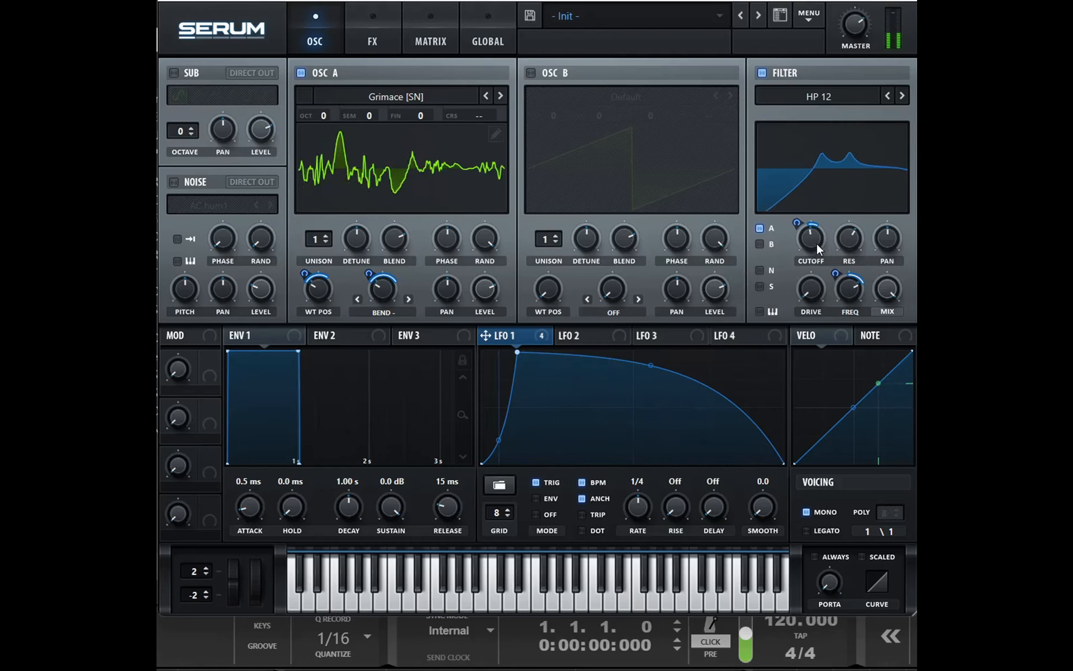
drag(813, 253, 849, 285)
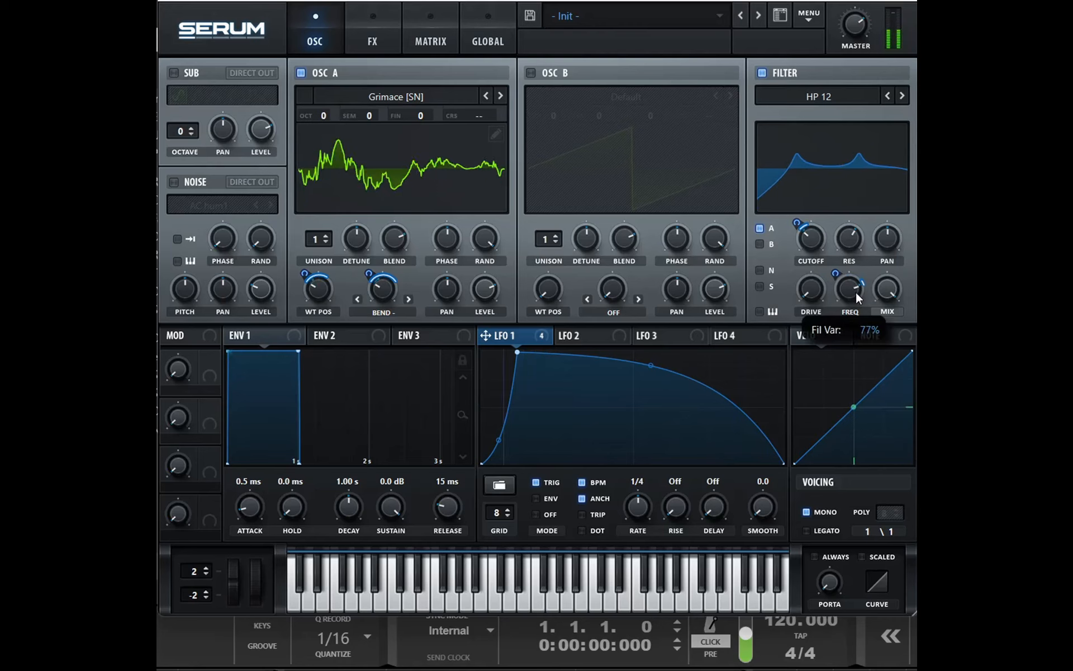
mouse_move(822, 244)
drag(820, 240, 829, 235)
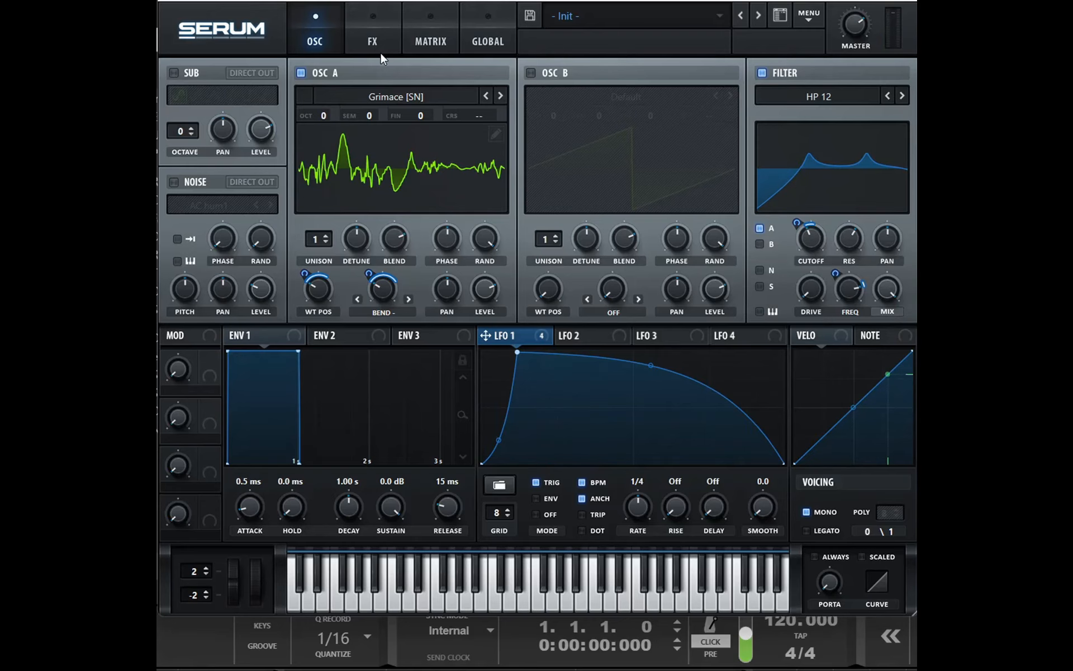
Step: Turn on the Distortion effect in the effects rack, keeping the Tube type
click(379, 23)
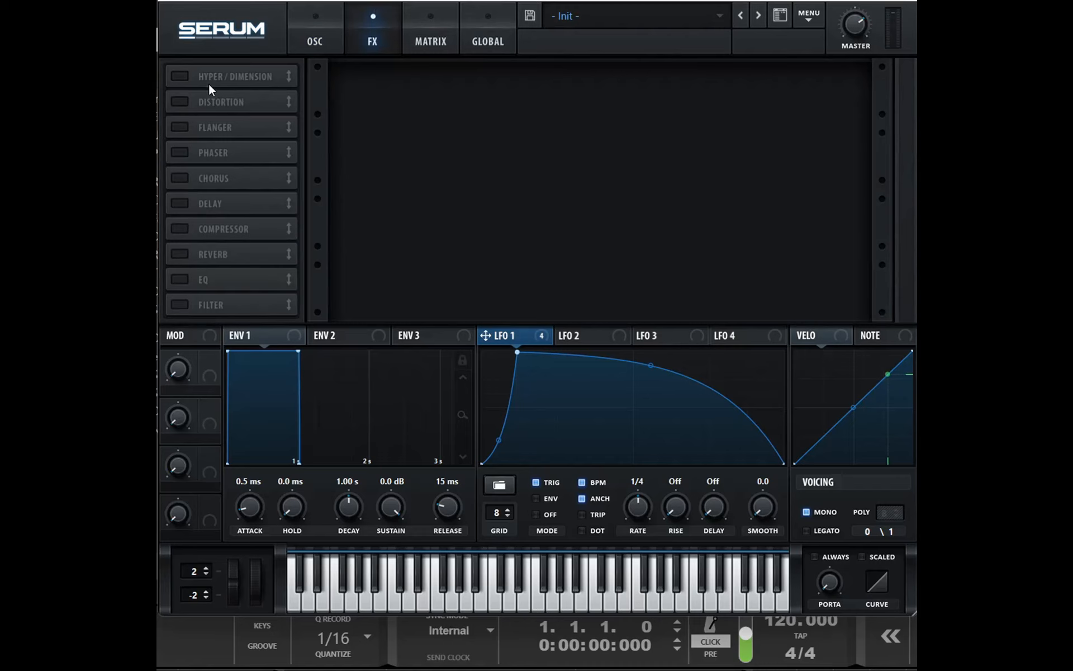
click(181, 100)
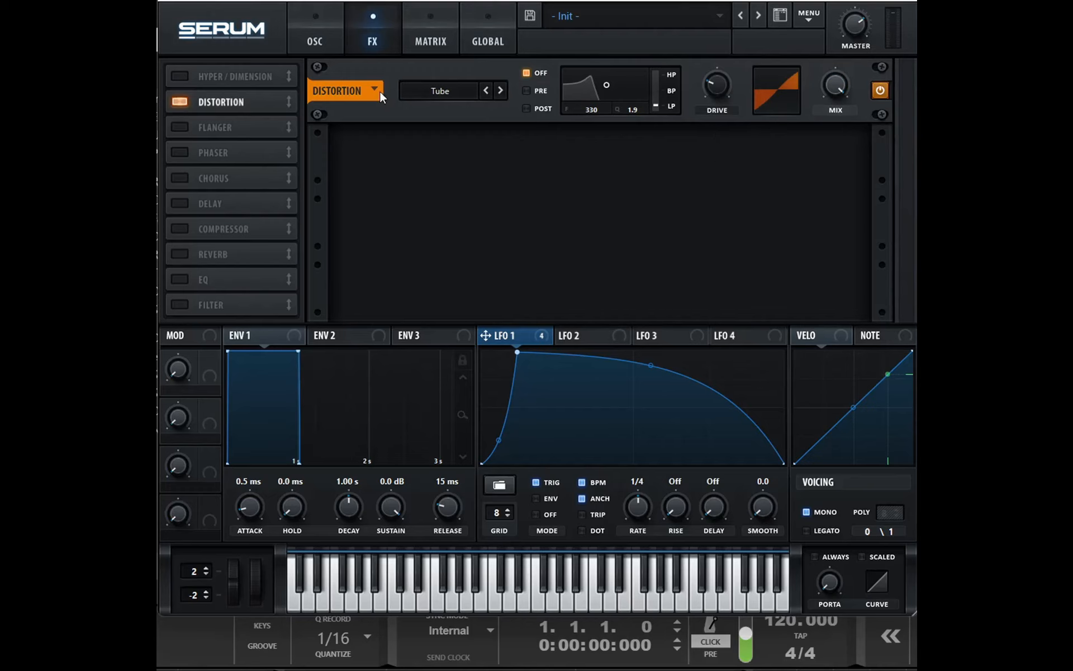
click(447, 95)
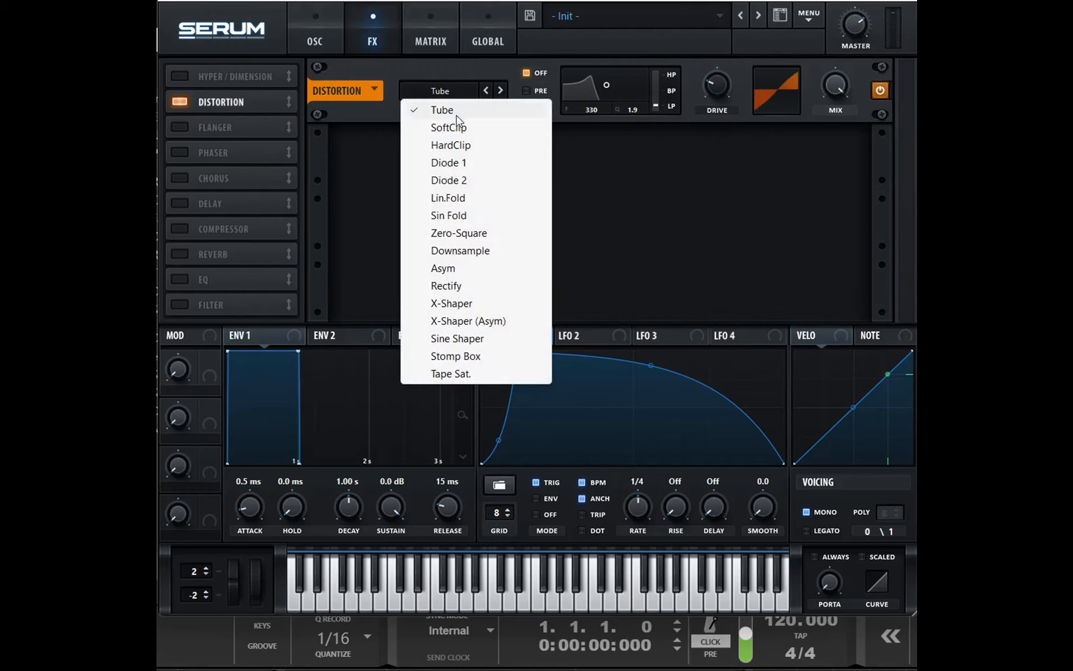
click(455, 75)
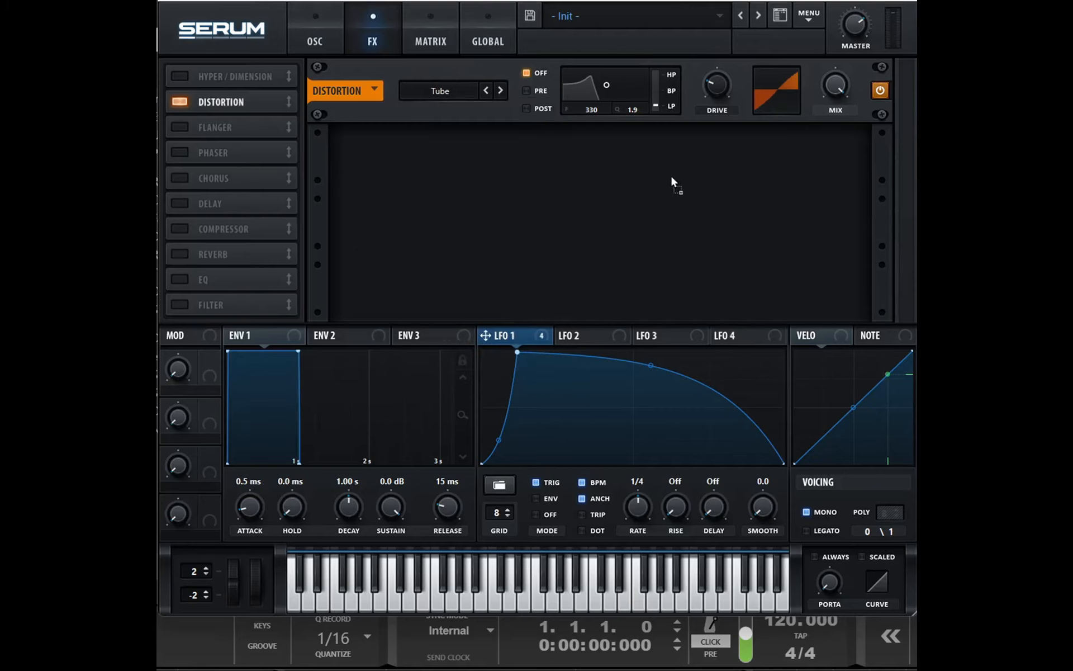
Step: Assign LFO 1 to the Distortion's Drive and Mix with moderate modulation depths
drag(881, 84, 833, 83)
drag(836, 72, 842, 56)
mouse_move(712, 77)
Step: Try the Diode 1 distortion type, and return to Tube
click(436, 102)
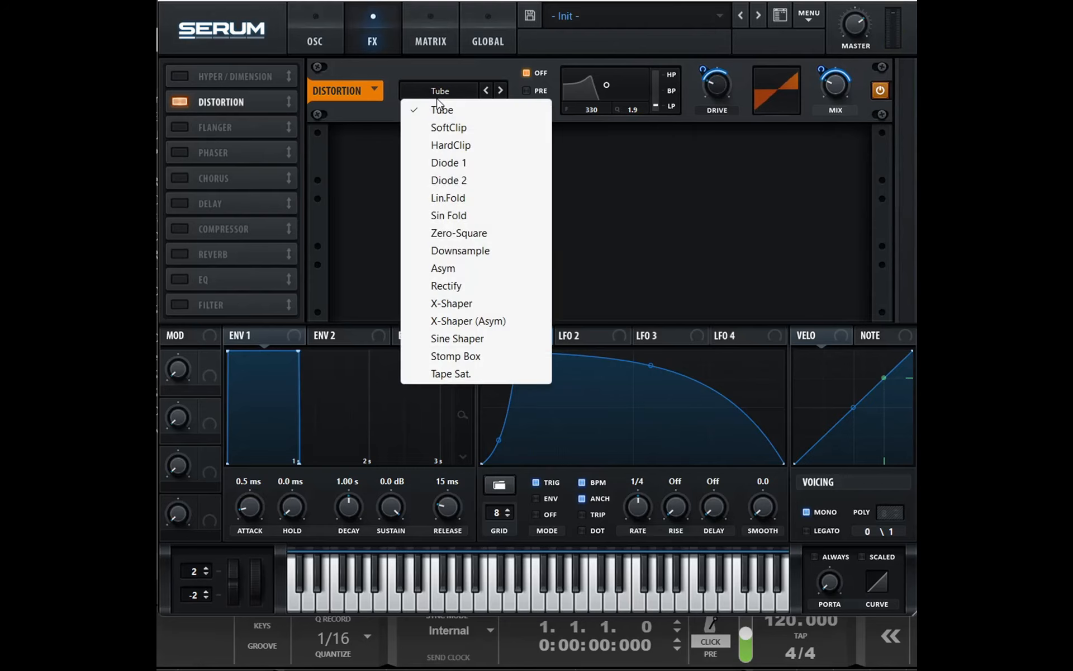
click(454, 164)
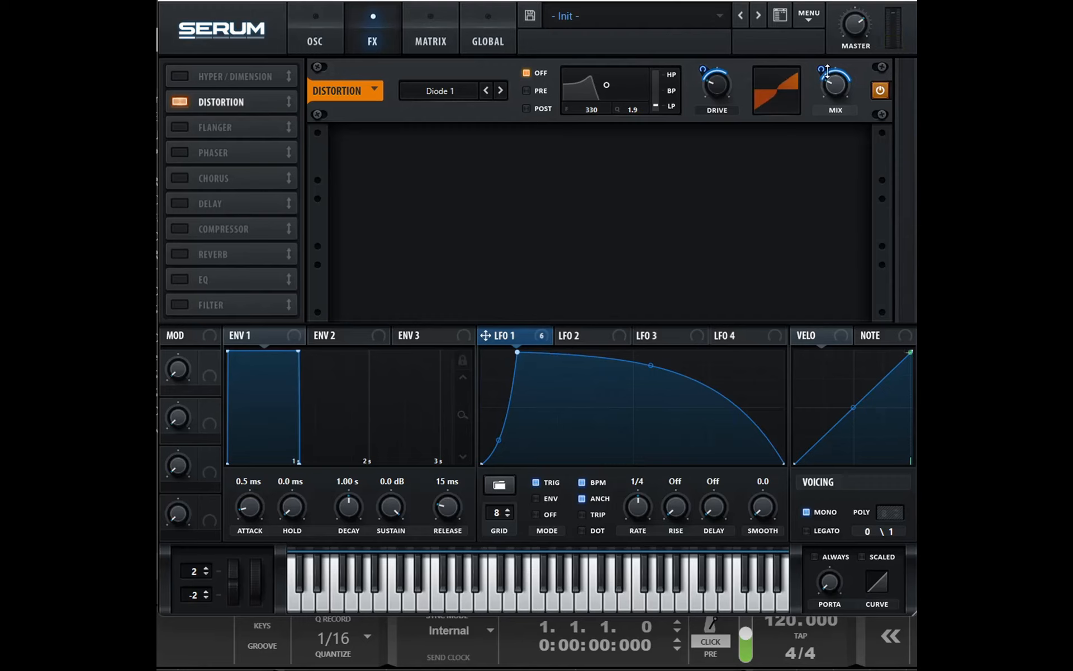
right_click(827, 70)
click(788, 143)
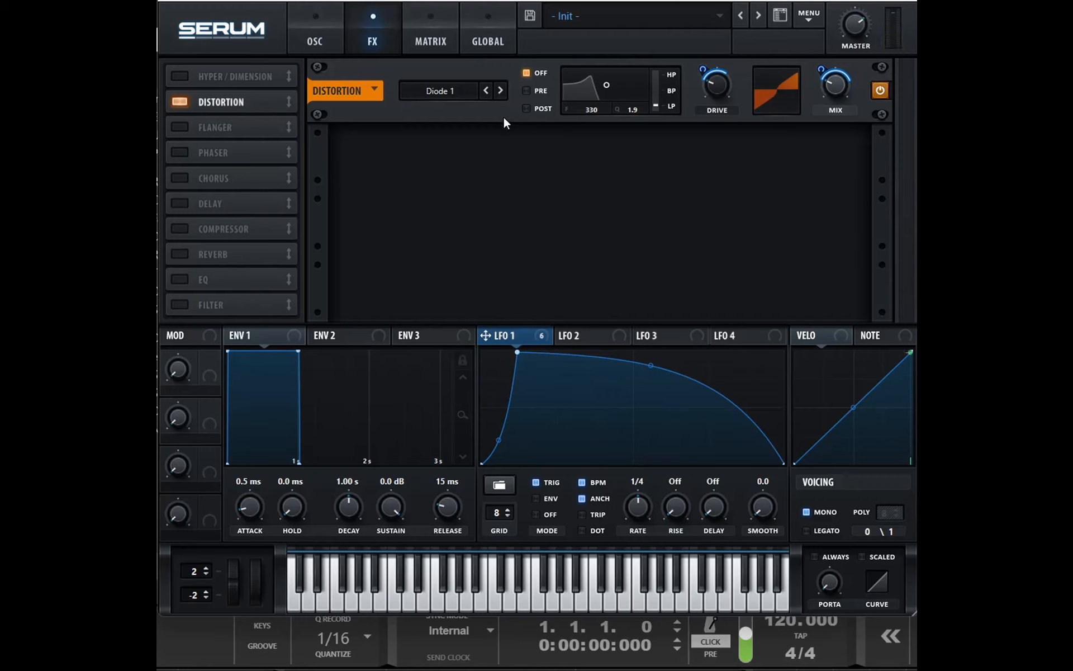
click(443, 90)
click(444, 106)
Step: Turn on the Phaser, modulate its Mix with LFO 1, set Rate and Feed to minimum, and raise Depth and Freq
click(189, 158)
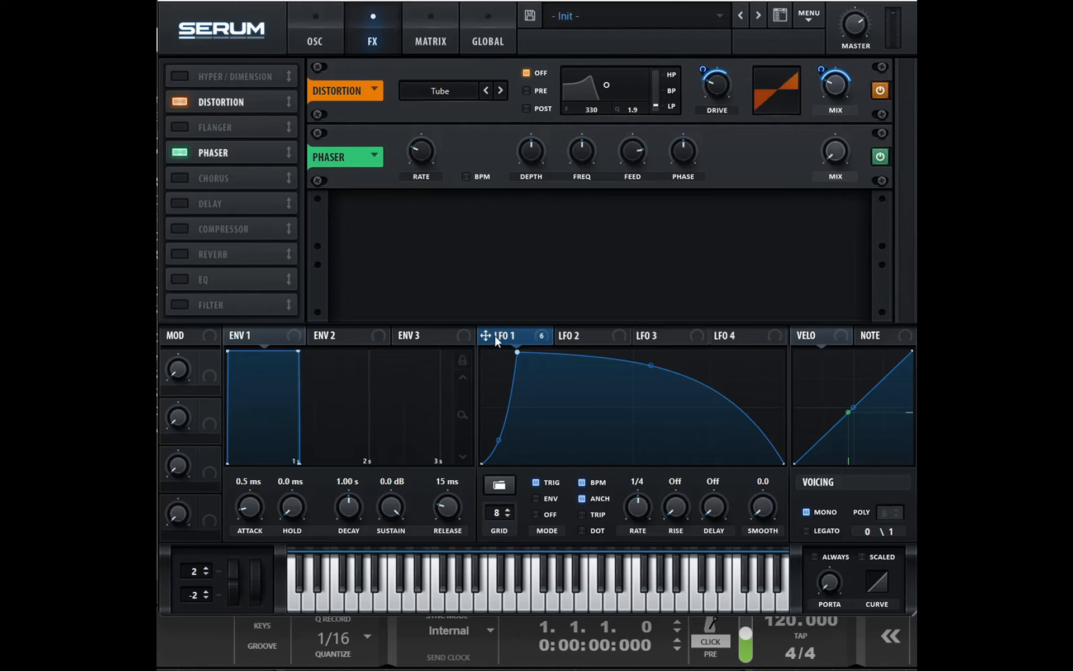
drag(827, 177, 815, 154)
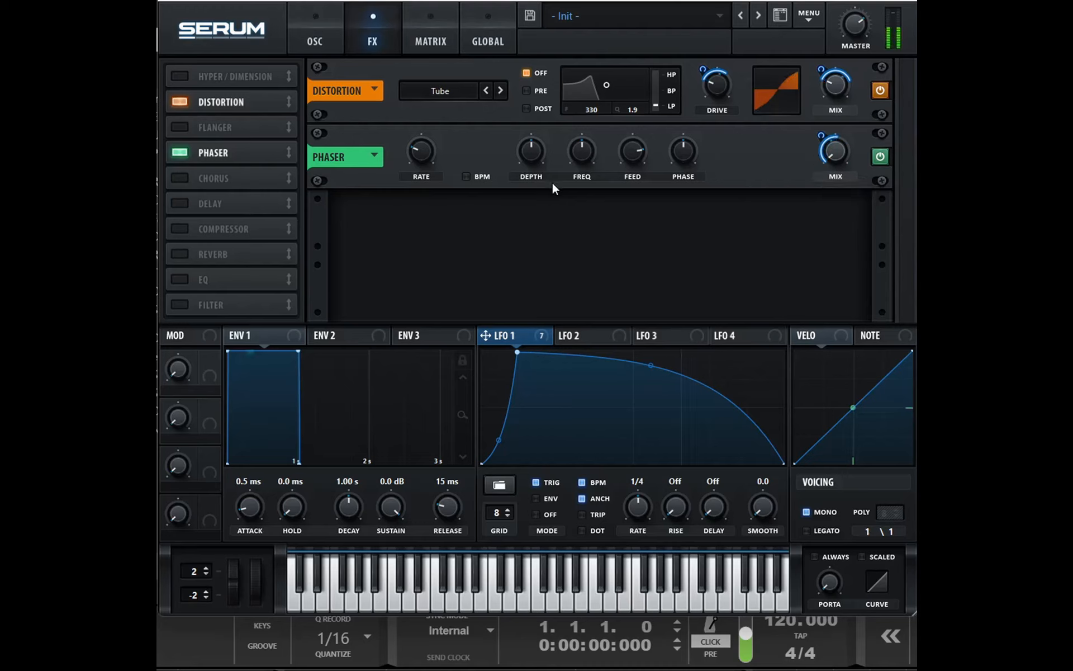
drag(644, 158, 604, 323)
drag(583, 152, 599, 126)
drag(407, 152, 407, 330)
drag(539, 163, 550, 140)
click(886, 159)
click(880, 157)
drag(581, 161, 609, 190)
Step: Turn on the Compressor in Multiband mode at the end of the effects chain, and move the Filter effect ahead of the EQ
click(191, 233)
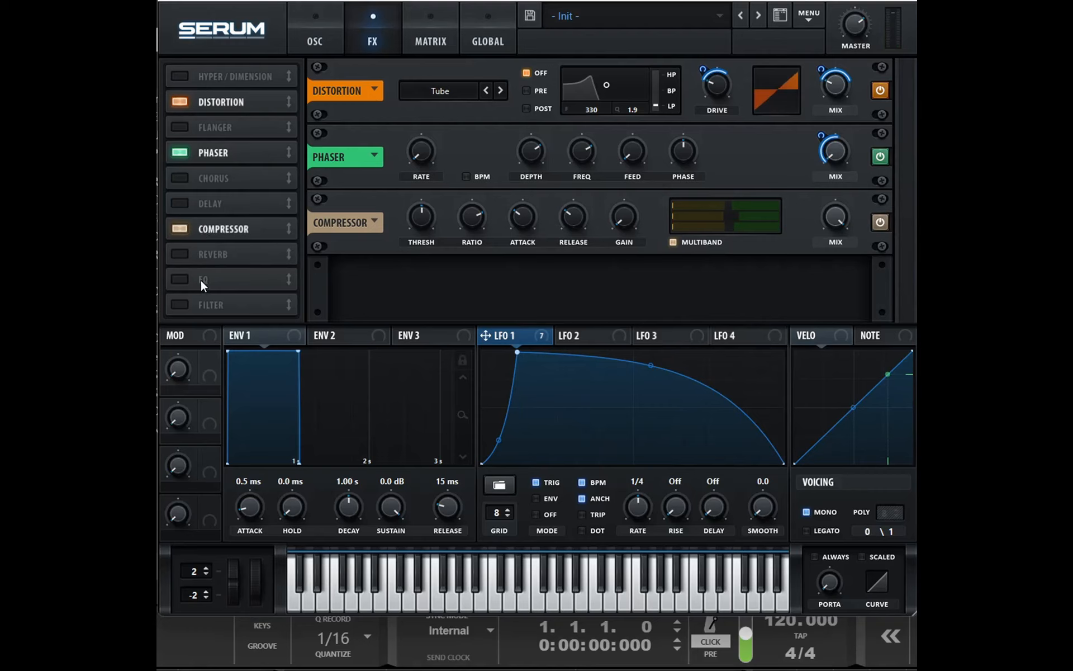
drag(207, 236, 217, 308)
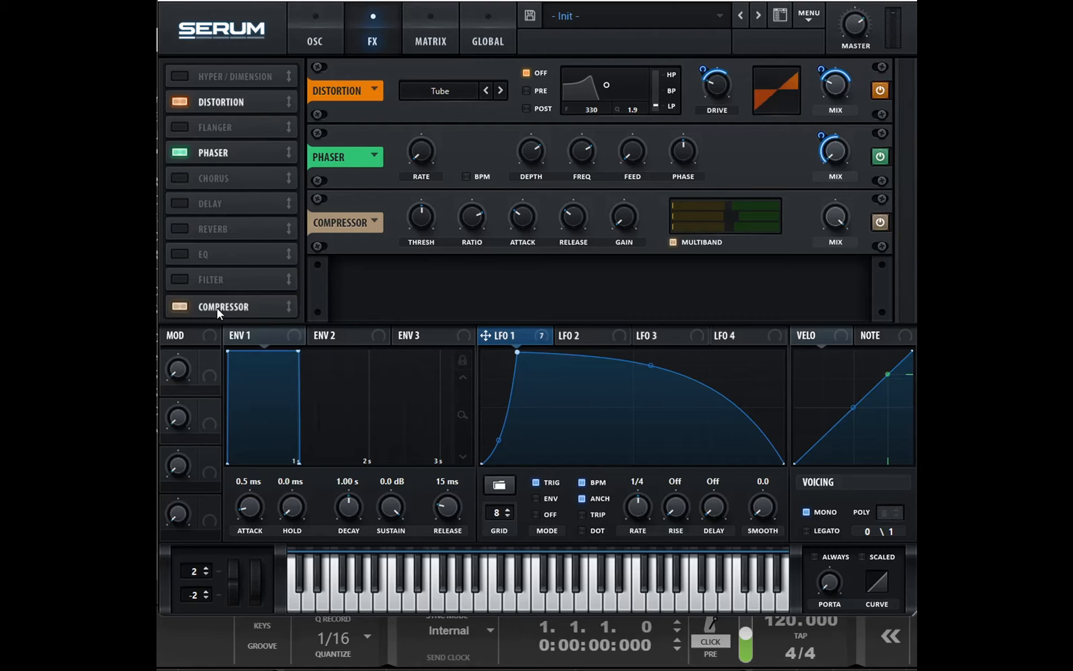
drag(220, 274, 199, 259)
Step: Turn on the Filter effect with the Phs 36- type and lower its Mix to about half
click(176, 255)
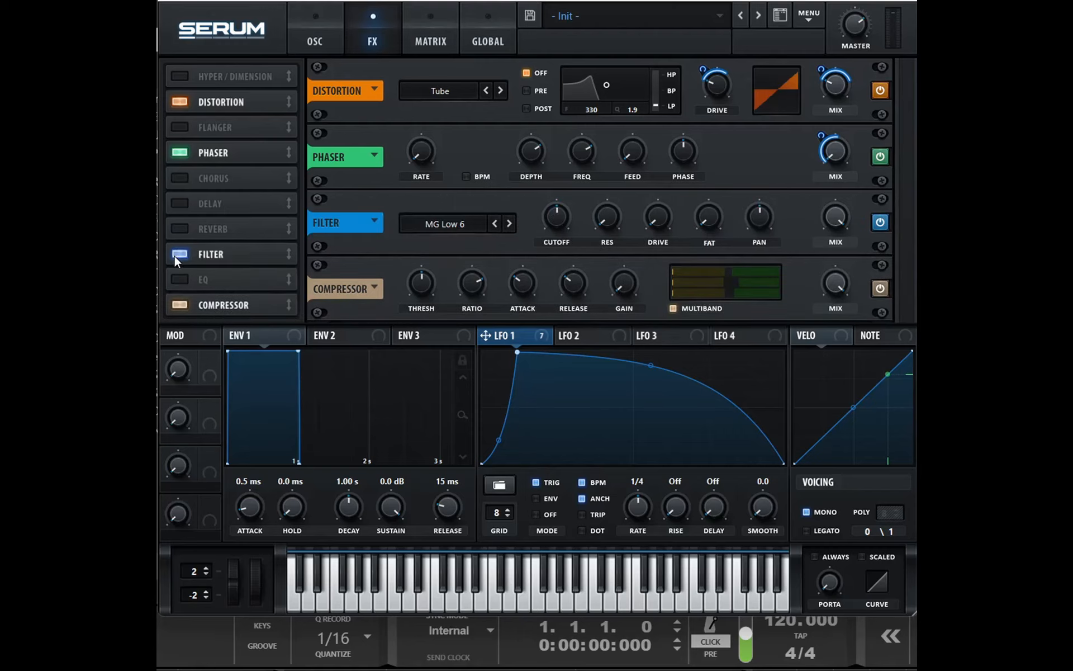
click(450, 223)
mouse_move(475, 278)
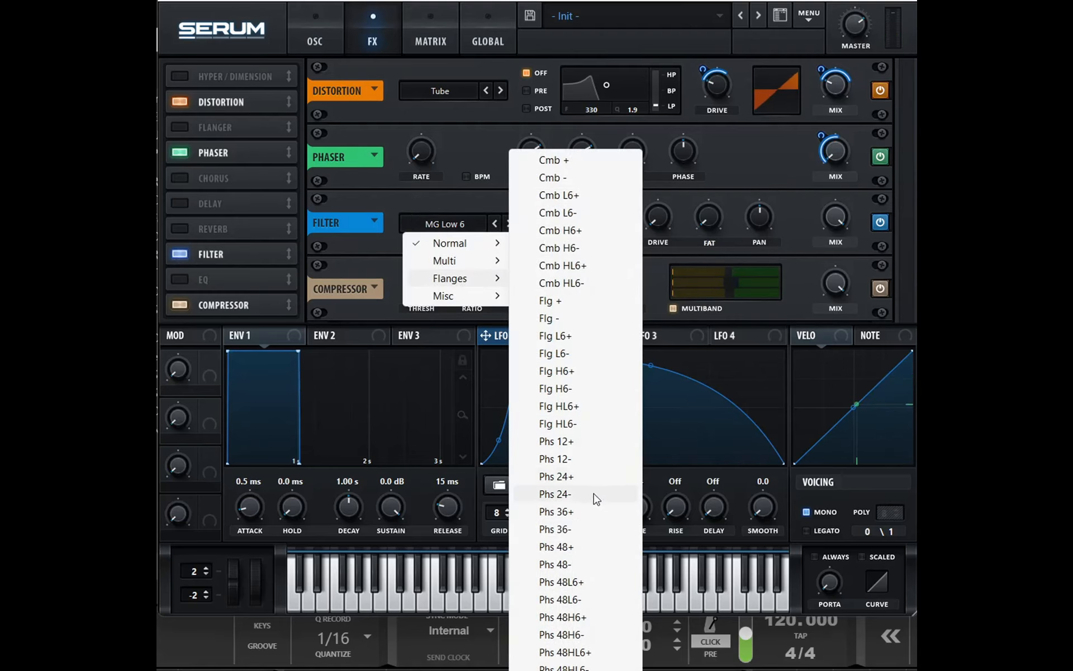
click(577, 530)
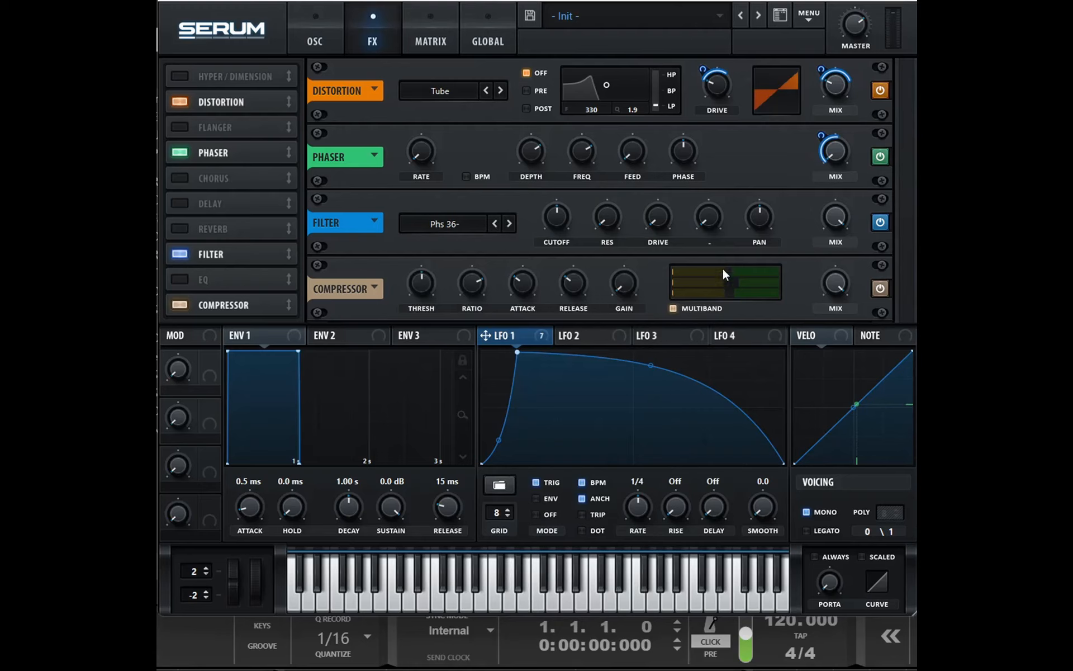
mouse_move(839, 211)
mouse_down()
mouse_move(820, 288)
mouse_move(838, 219)
mouse_up()
Step: Turn on the EQ with a low-cut shape on the low band and a peak shape on the high band
click(180, 278)
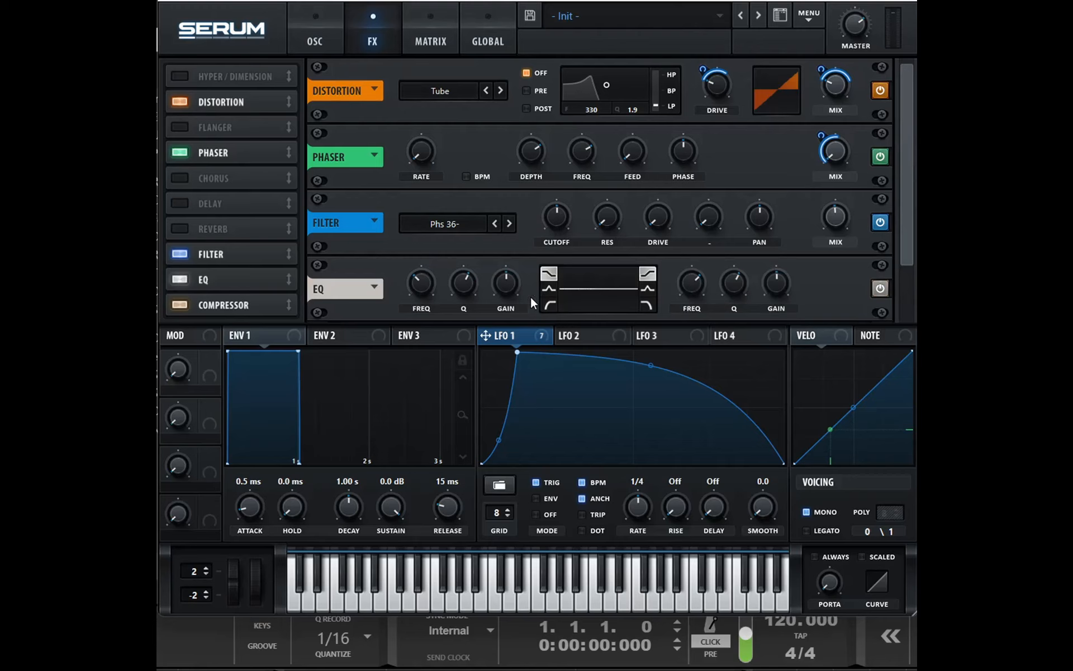
click(547, 309)
click(650, 289)
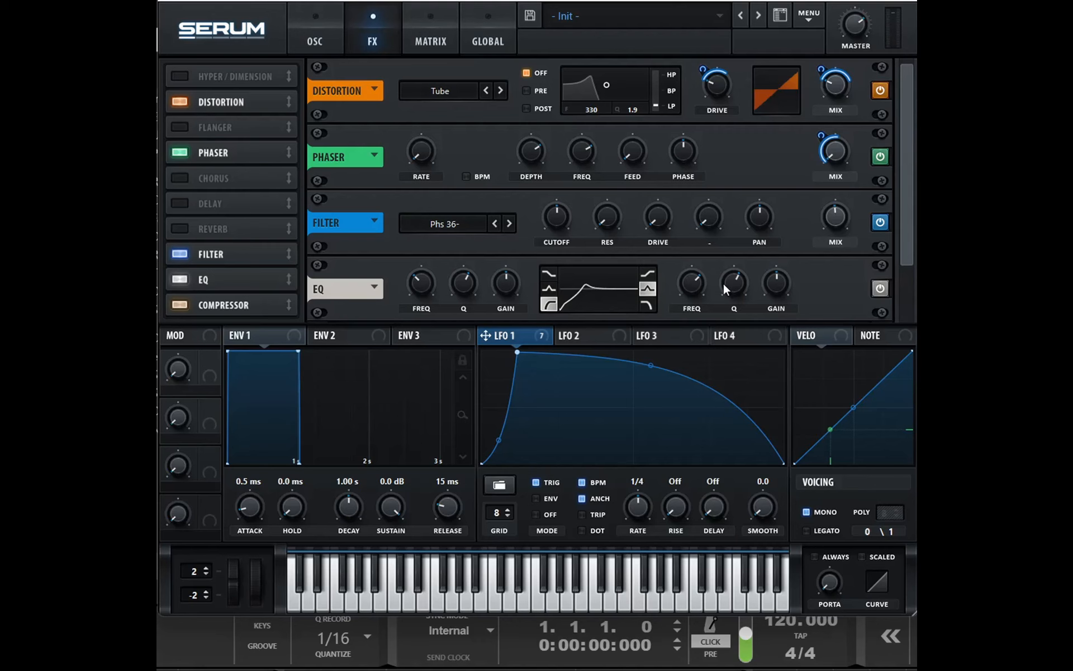
Step: Assign LFO 1 to both EQ band frequencies with small depths and raise the Gain of both bands
click(310, 28)
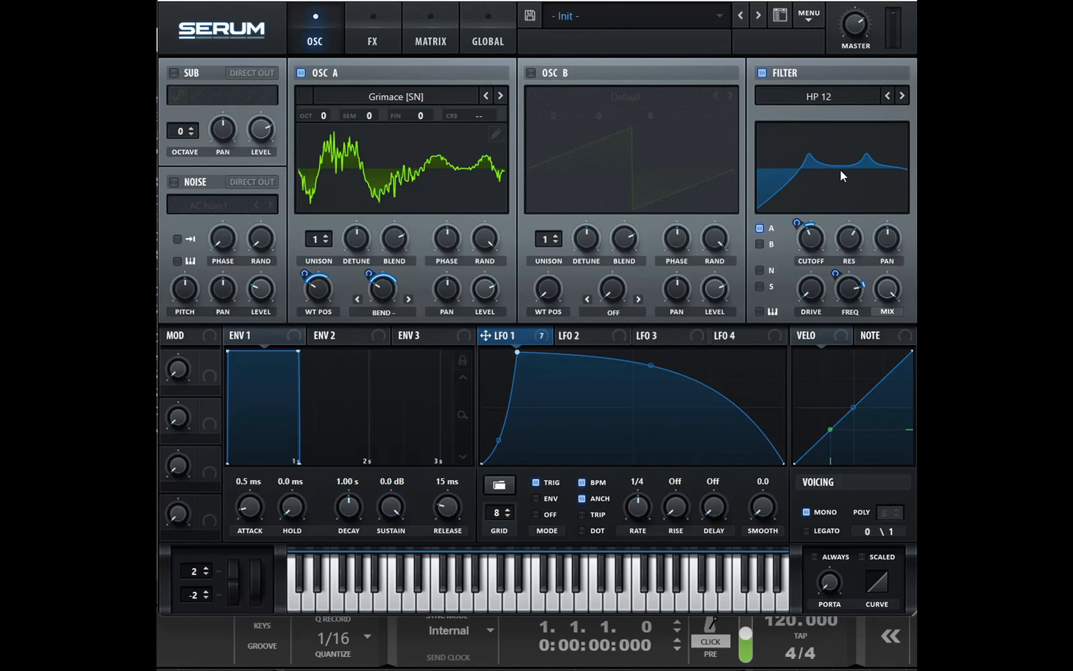
click(370, 25)
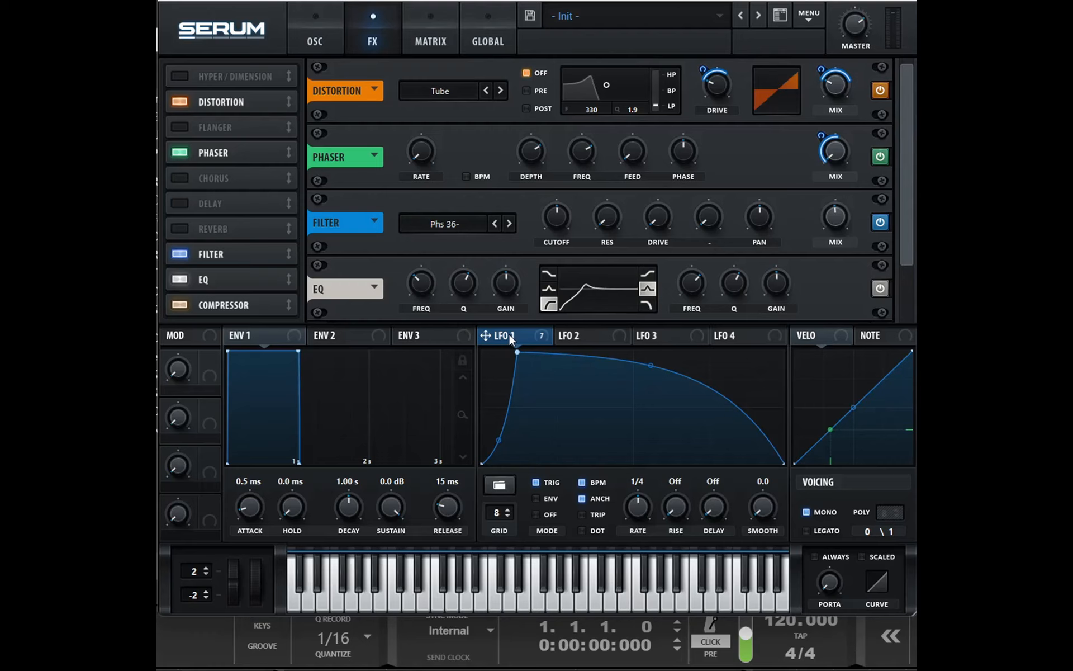
drag(412, 286, 398, 297)
drag(685, 273, 678, 287)
drag(783, 281, 808, 273)
drag(500, 281, 526, 275)
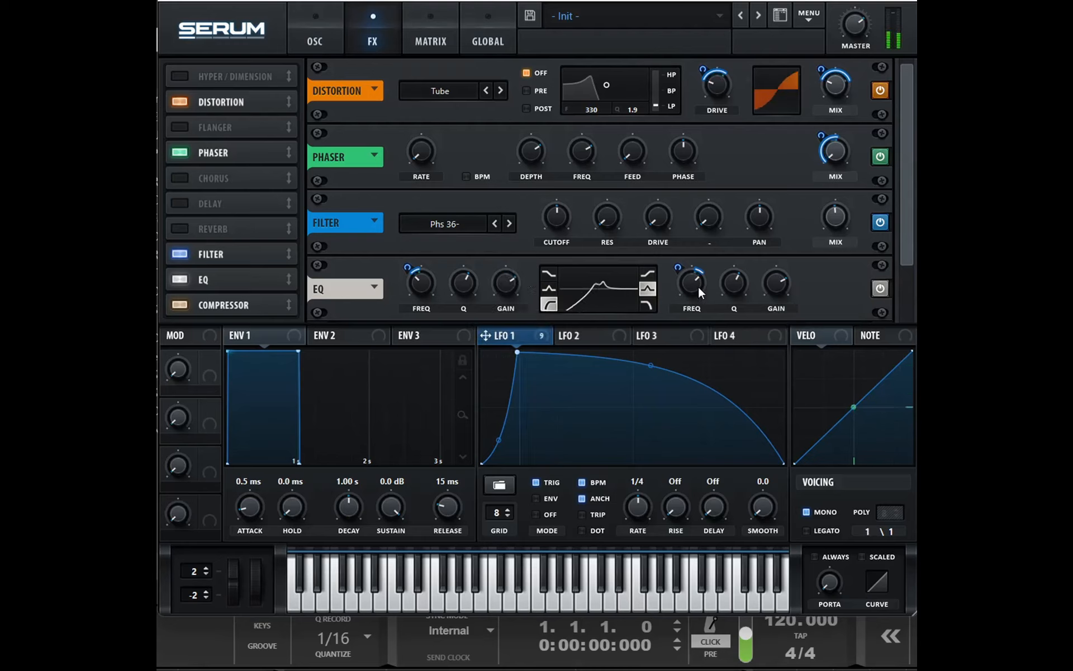
Step: Raise the EQ's high-band frequency to about 3829 Hz, keeping the LFO 1 modulation on it
drag(698, 289, 710, 284)
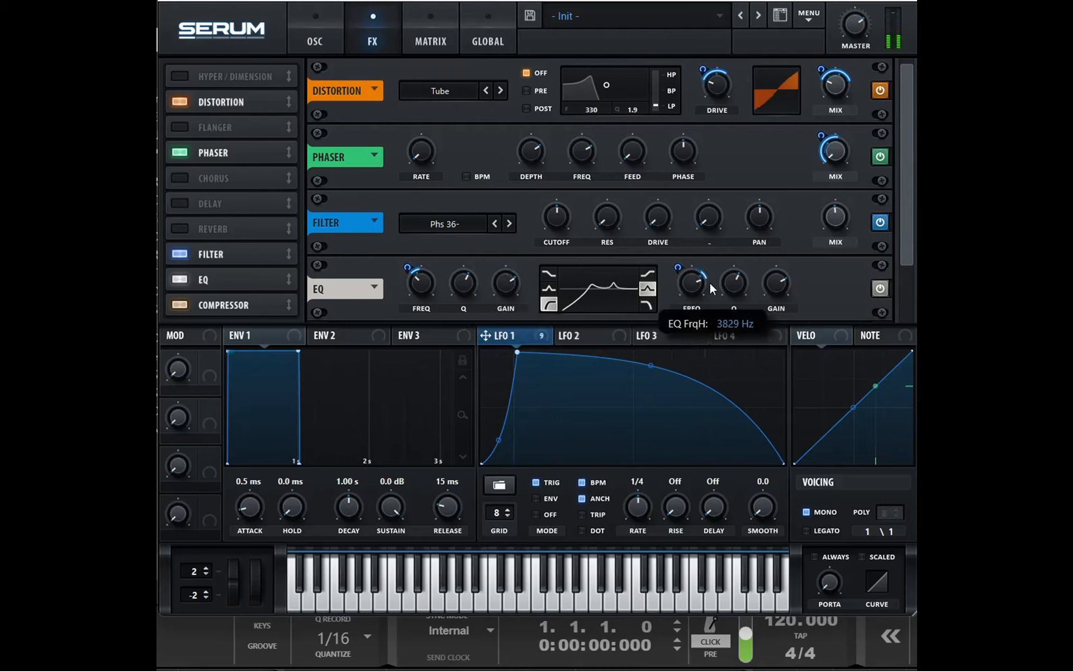
right_click(696, 282)
click(668, 316)
right_click(695, 274)
click(680, 287)
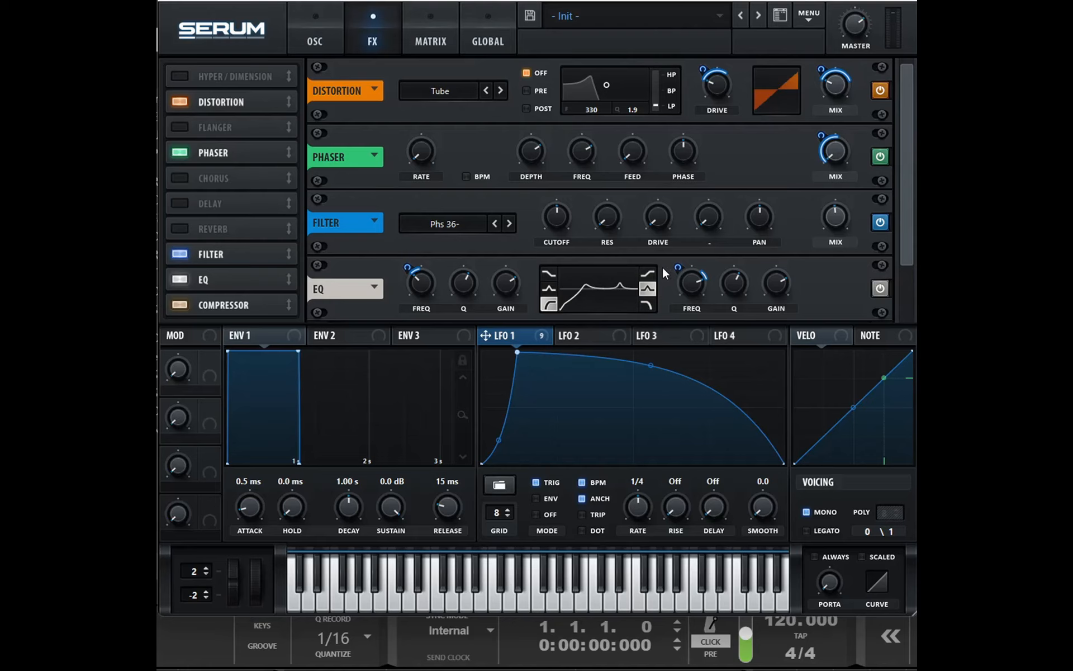
mouse_move(700, 288)
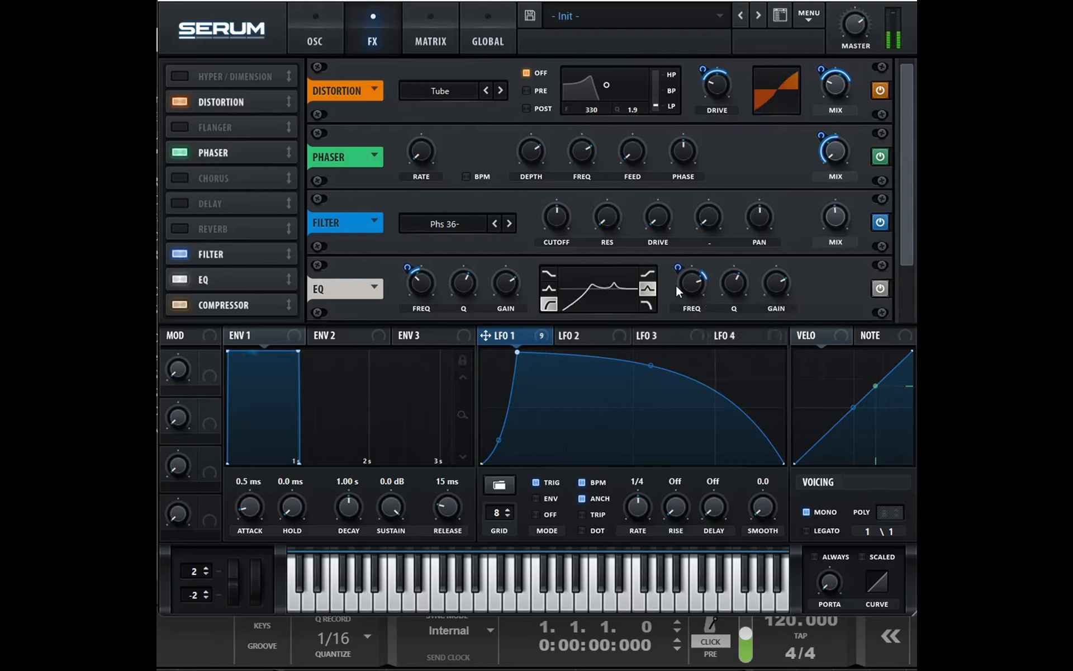
Step: Adjust the Filter effect by ear, raising Cutoff slightly, Res to about half and Drive above half, and lowering Mix
mouse_move(555, 219)
drag(555, 221, 628, 170)
drag(655, 213, 678, 150)
drag(834, 216, 825, 240)
drag(545, 219, 591, 297)
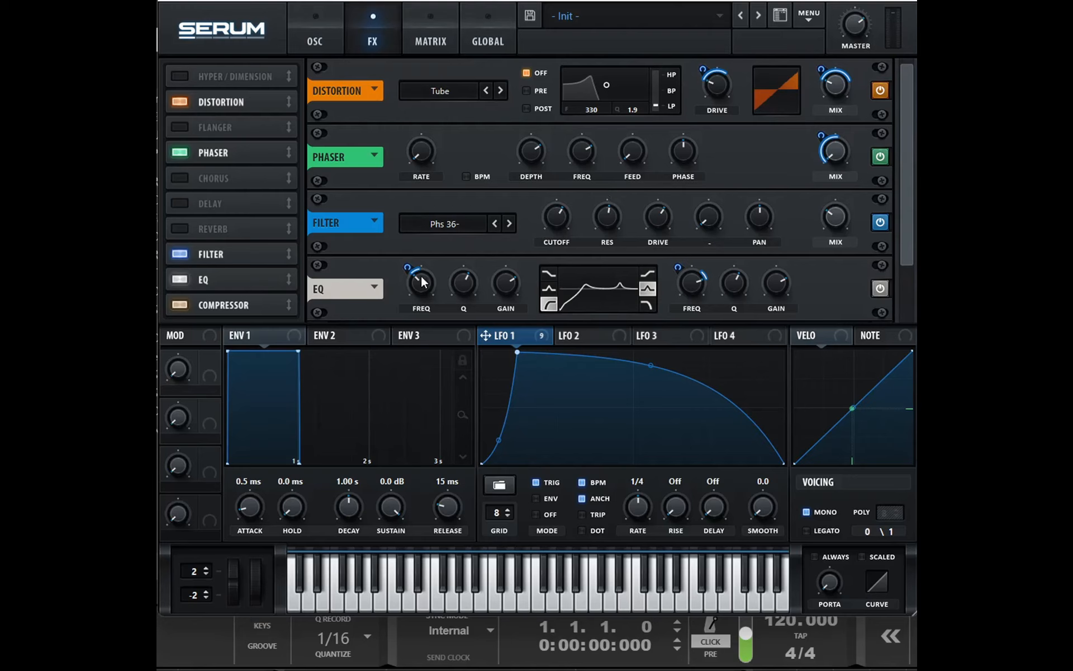
Step: Try a depth of 25 for LFO 1 on the EQ's low-band frequency, and settle on 14
mouse_move(421, 268)
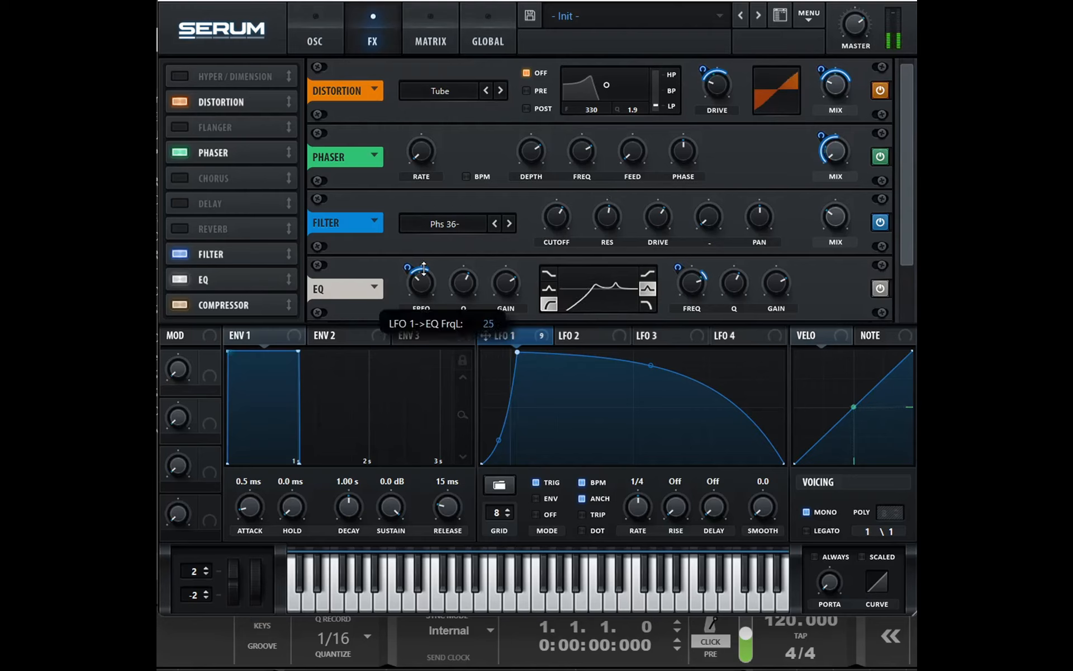
mouse_move(423, 284)
mouse_down()
mouse_move(415, 298)
mouse_move(431, 288)
mouse_move(418, 280)
mouse_up()
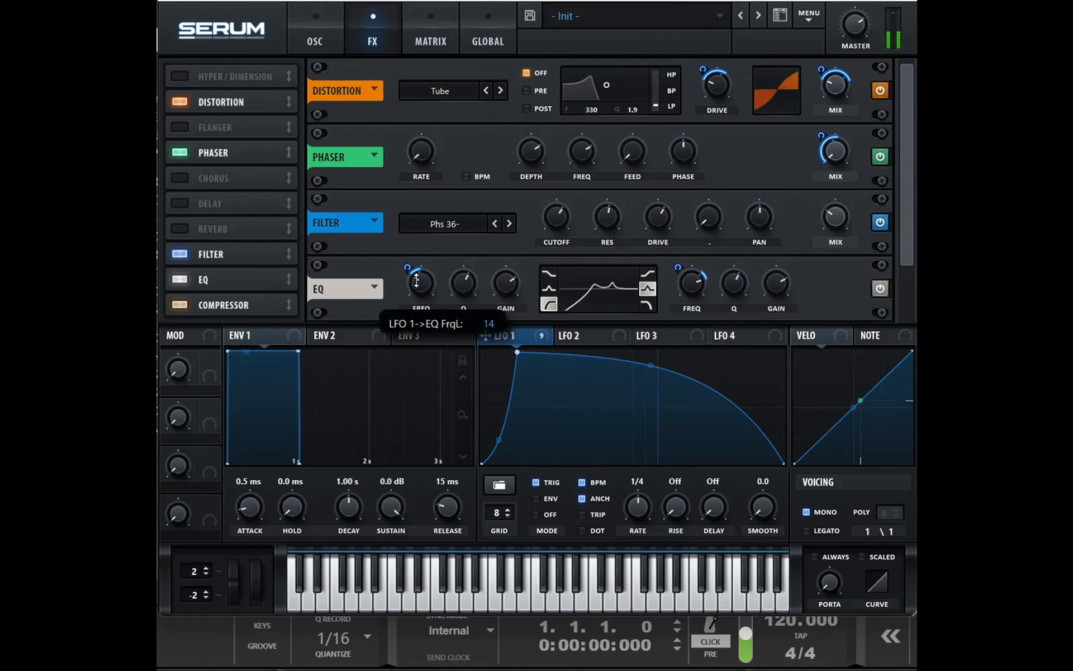
mouse_move(683, 285)
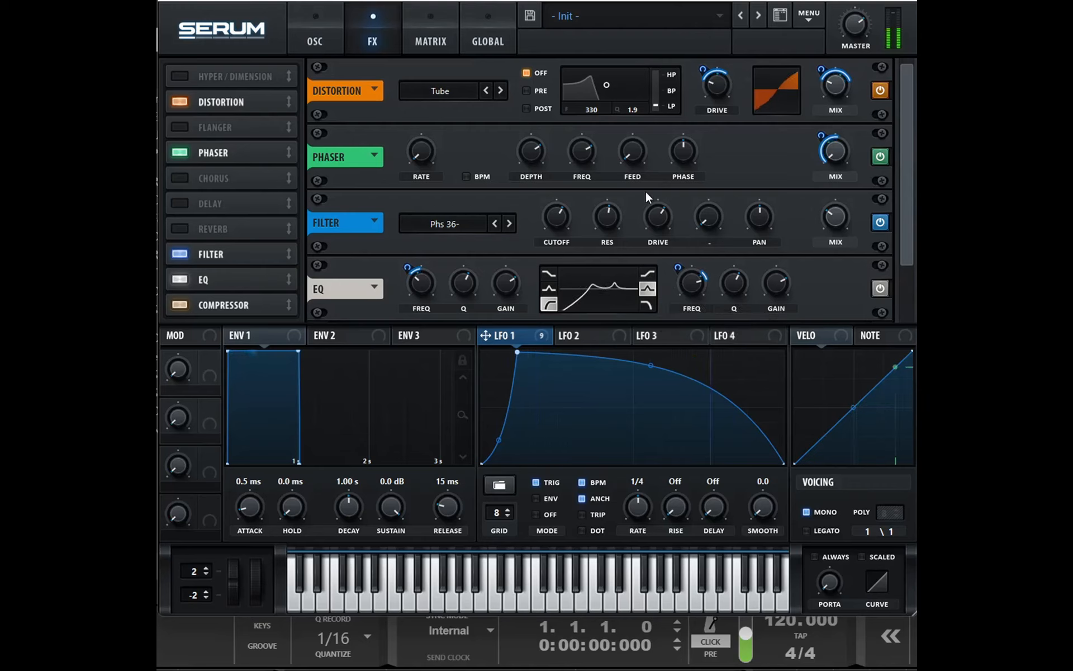
Step: Set the Filter effect's Mix to 47% and raise its Cutoff to roughly two thirds
drag(835, 215, 845, 203)
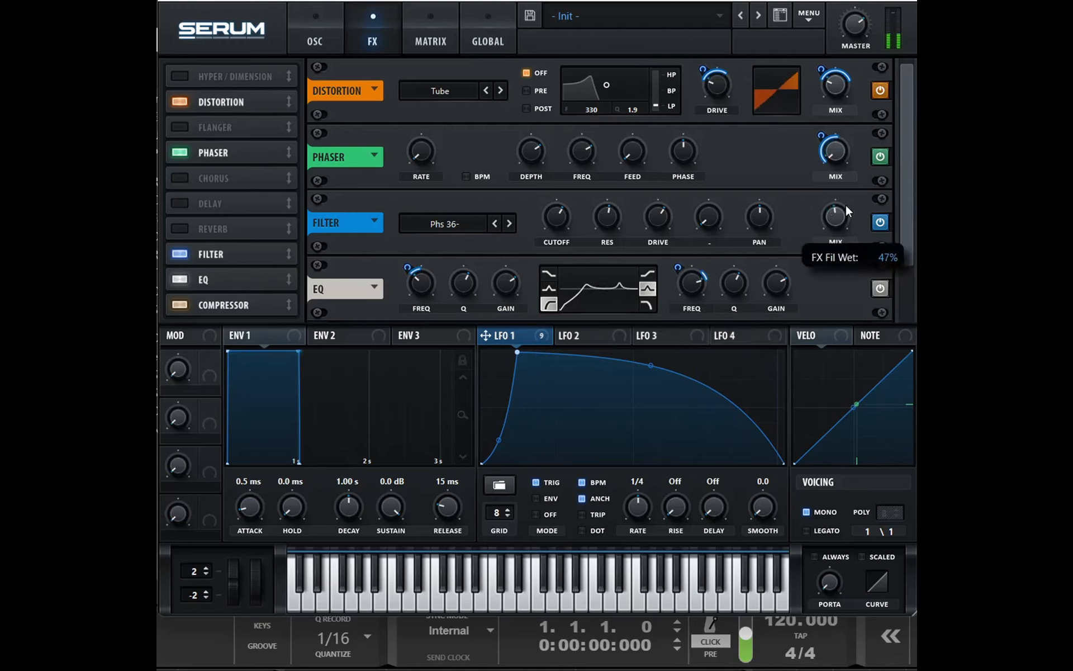
drag(551, 220, 572, 217)
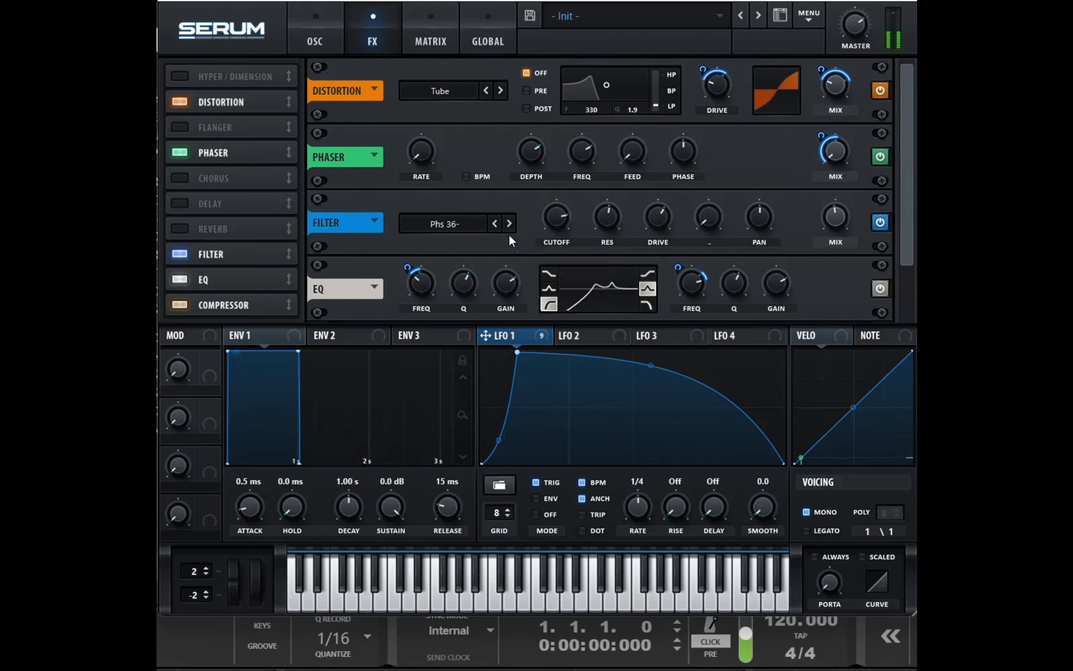
mouse_move(562, 214)
mouse_down()
mouse_move(544, 237)
mouse_move(575, 223)
mouse_move(565, 228)
mouse_up()
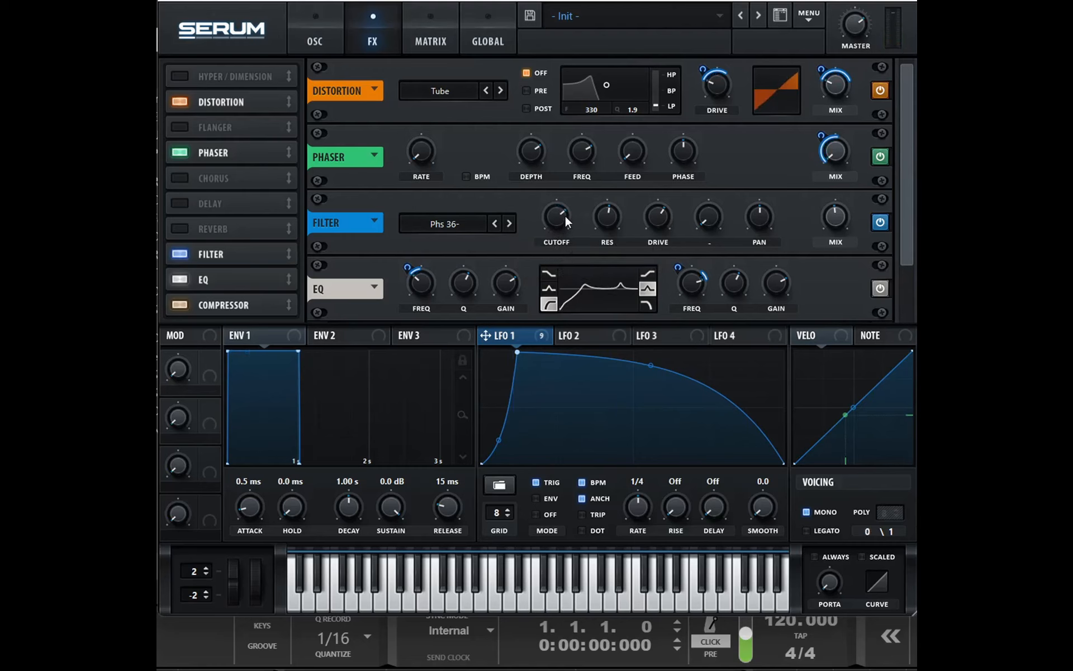
Step: Assign Macro 1 to the Cutoff of the Filter effect
click(316, 31)
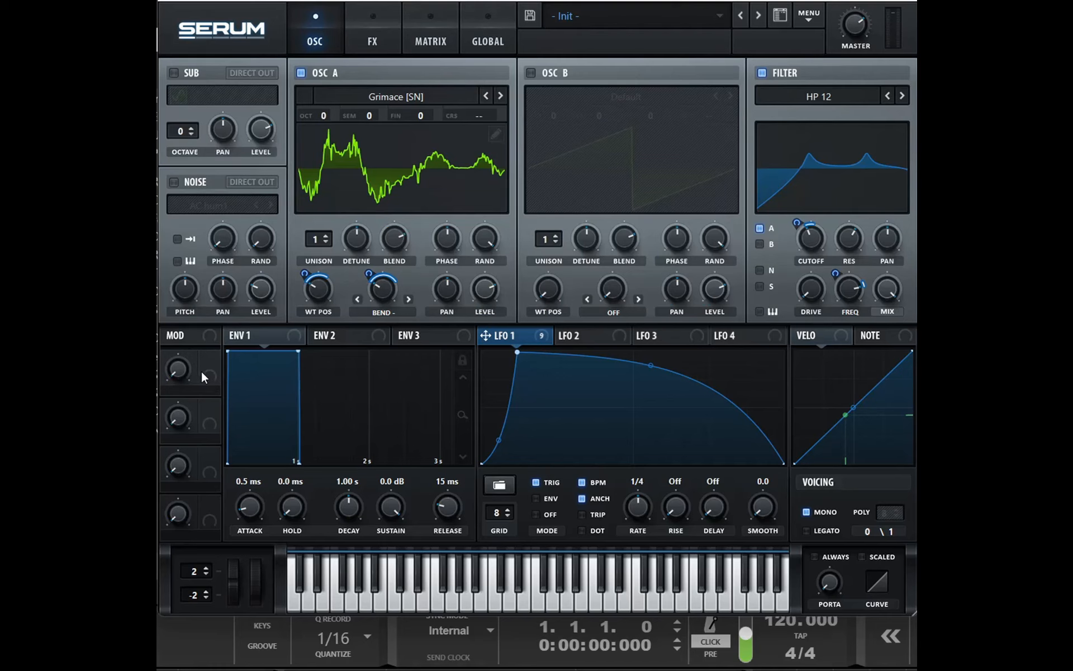
drag(209, 382, 210, 375)
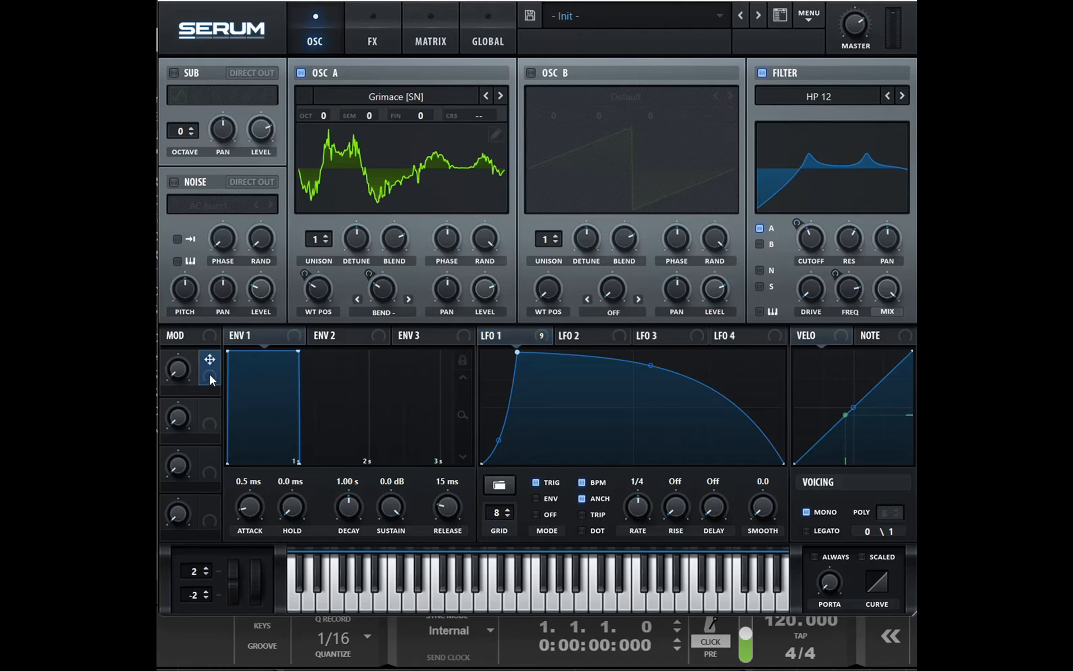
click(388, 28)
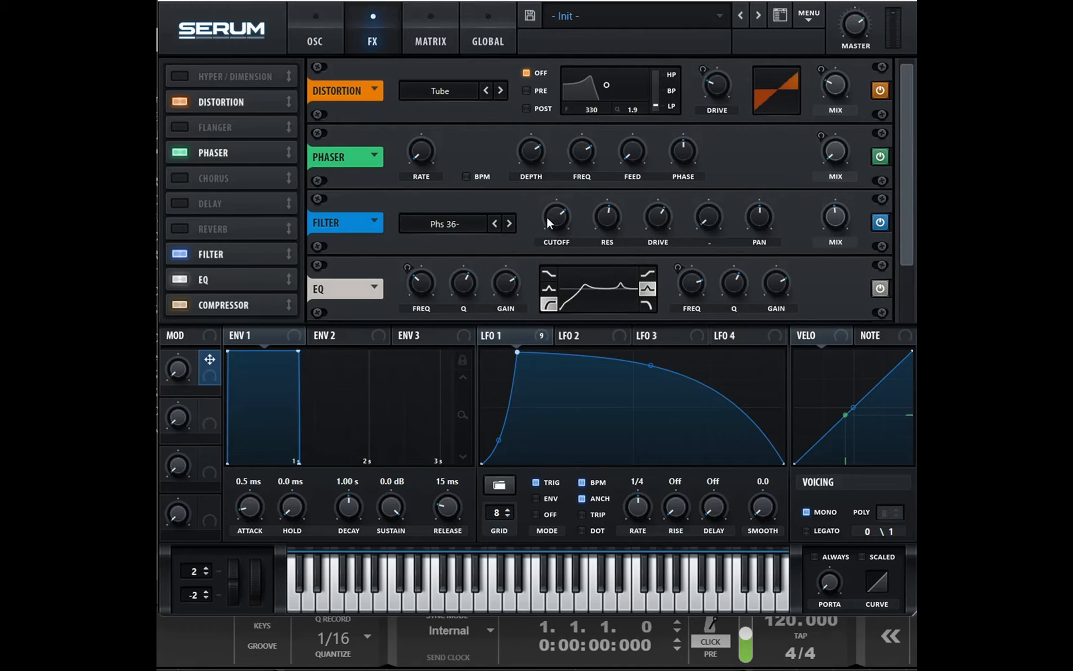
drag(500, 246, 559, 213)
mouse_move(192, 376)
mouse_down()
mouse_move(183, 334)
mouse_move(220, 257)
mouse_move(193, 376)
mouse_up()
Step: Turn Macro 1 up most of the way and set the Filter effect's base Cutoff slightly above its midpoint
drag(559, 219, 551, 240)
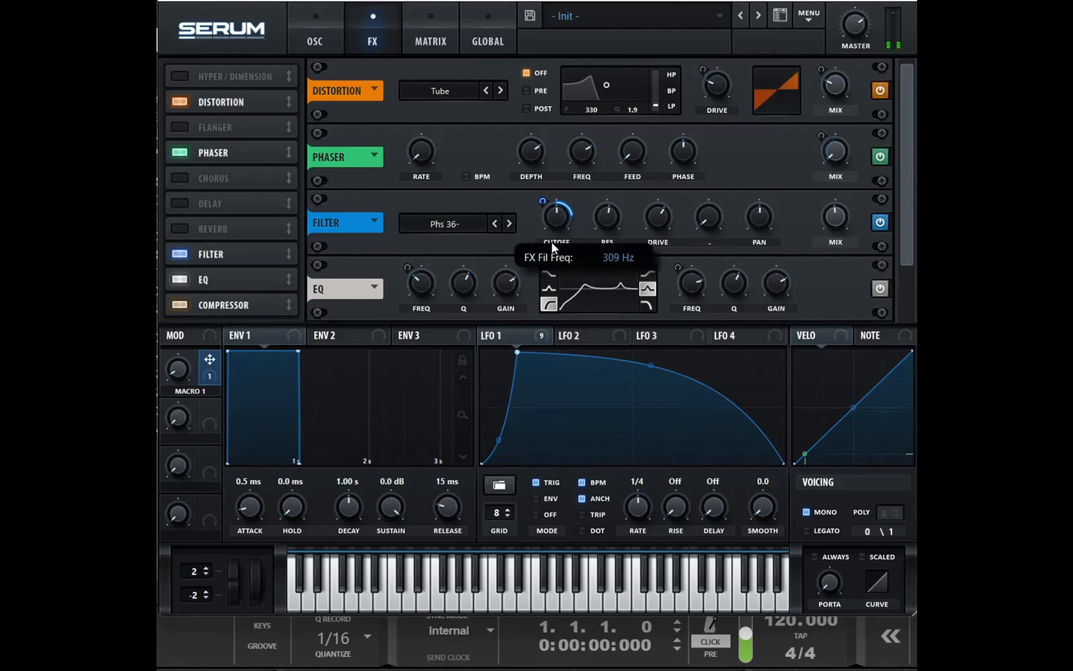
drag(189, 370, 212, 261)
drag(558, 220, 579, 209)
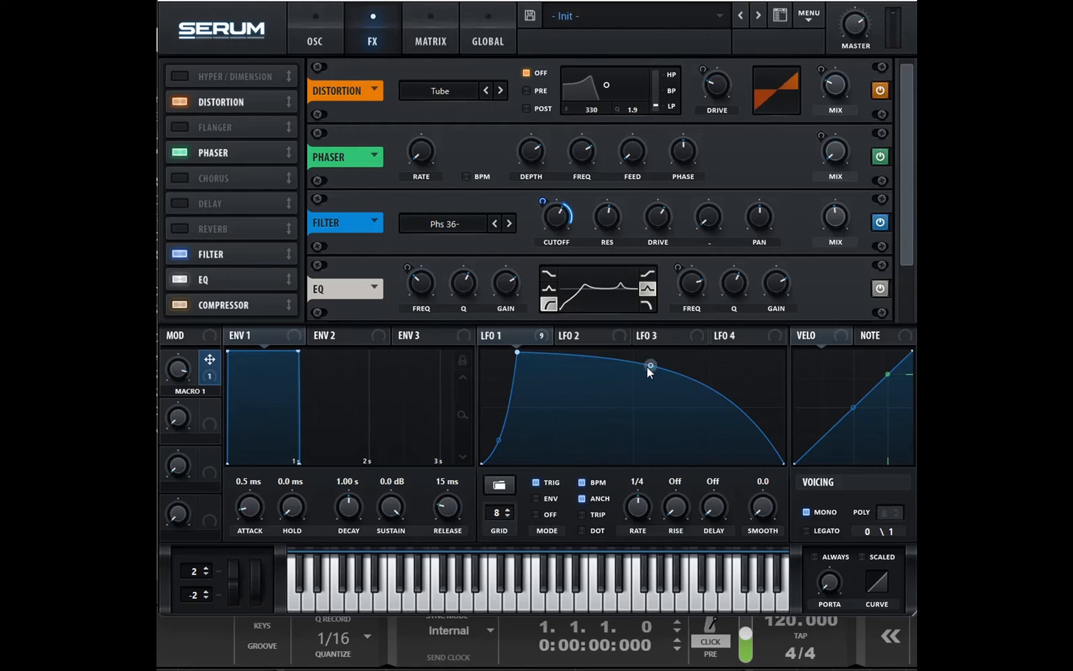
Step: Try a later LFO 1 peak with a rounded rise, and settle on an early peak with a concave rise and an adjusted fall
drag(518, 354, 608, 331)
drag(545, 441, 536, 394)
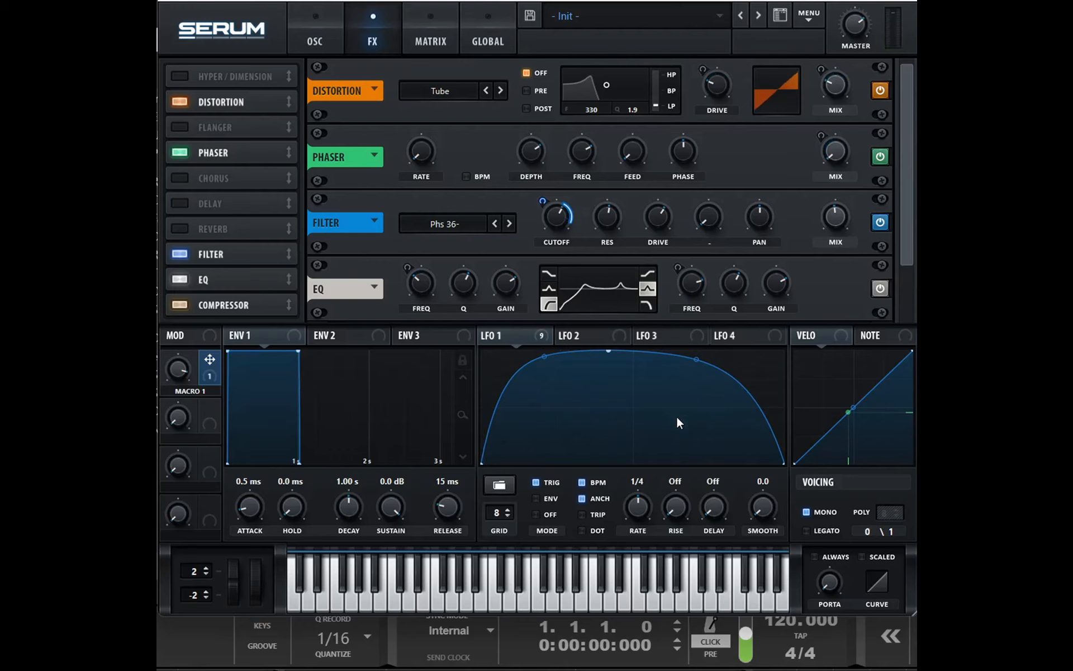
drag(543, 356, 540, 402)
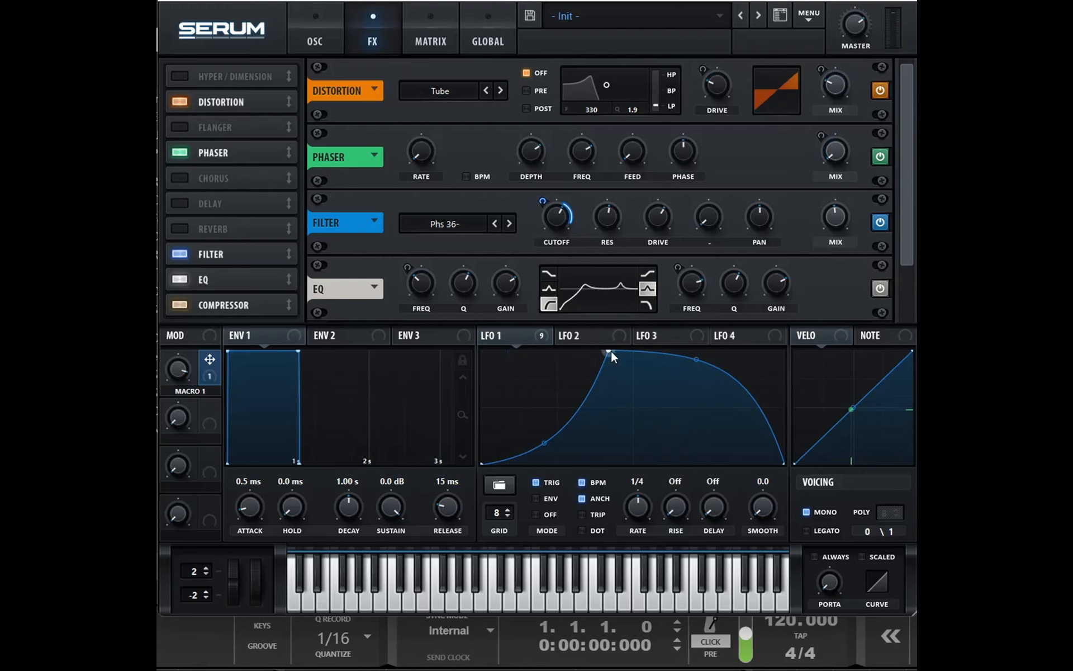
drag(611, 350, 533, 347)
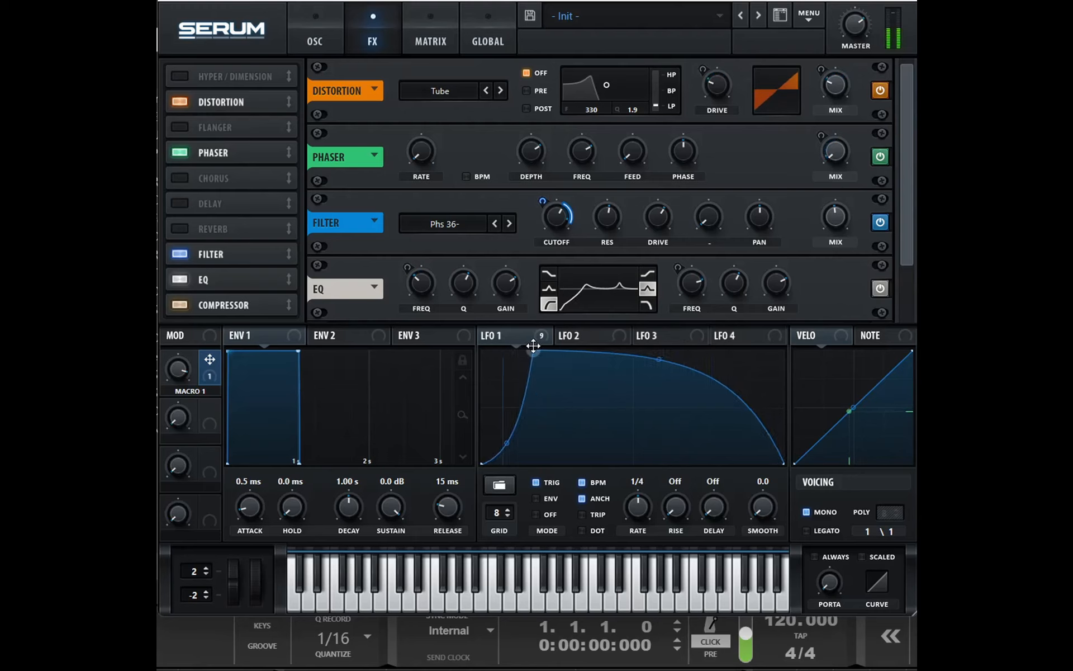
drag(659, 360, 648, 397)
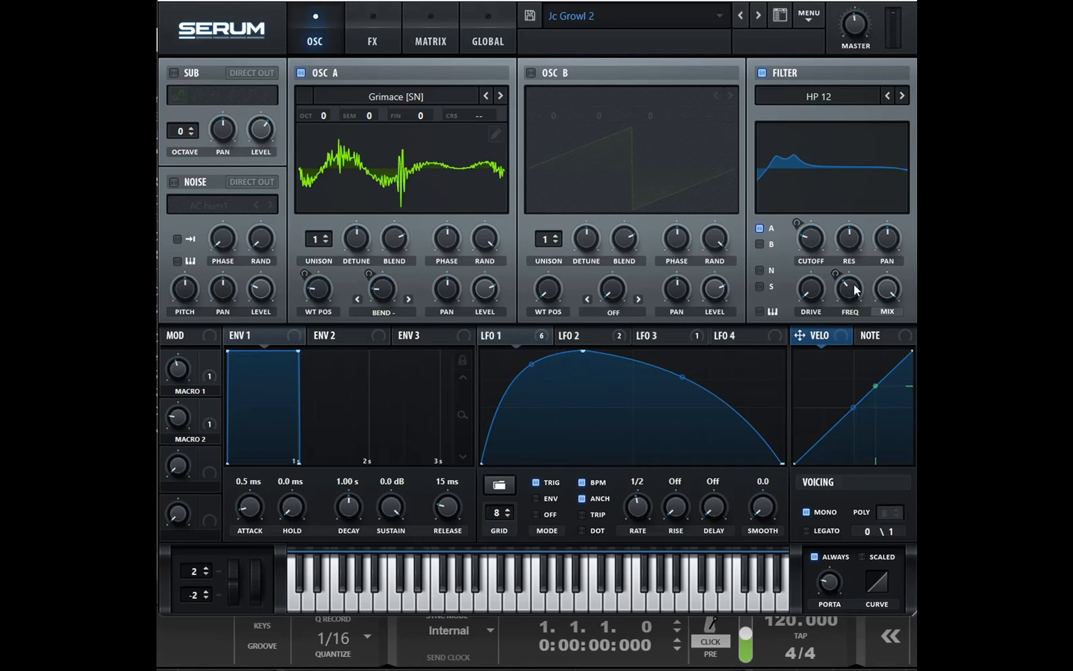
Step: Examine the effects rack of the Jc Growl 2 preset
click(382, 36)
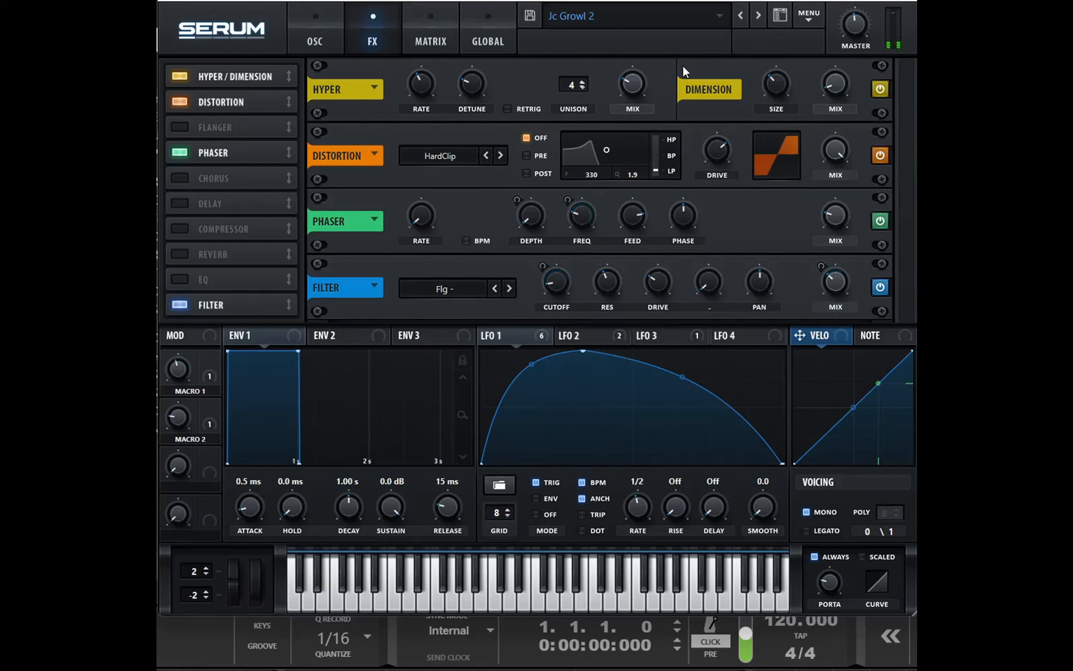
Step: Load the Jc Growl 1 preset and examine its oscillator, sub and filter settings
click(746, 13)
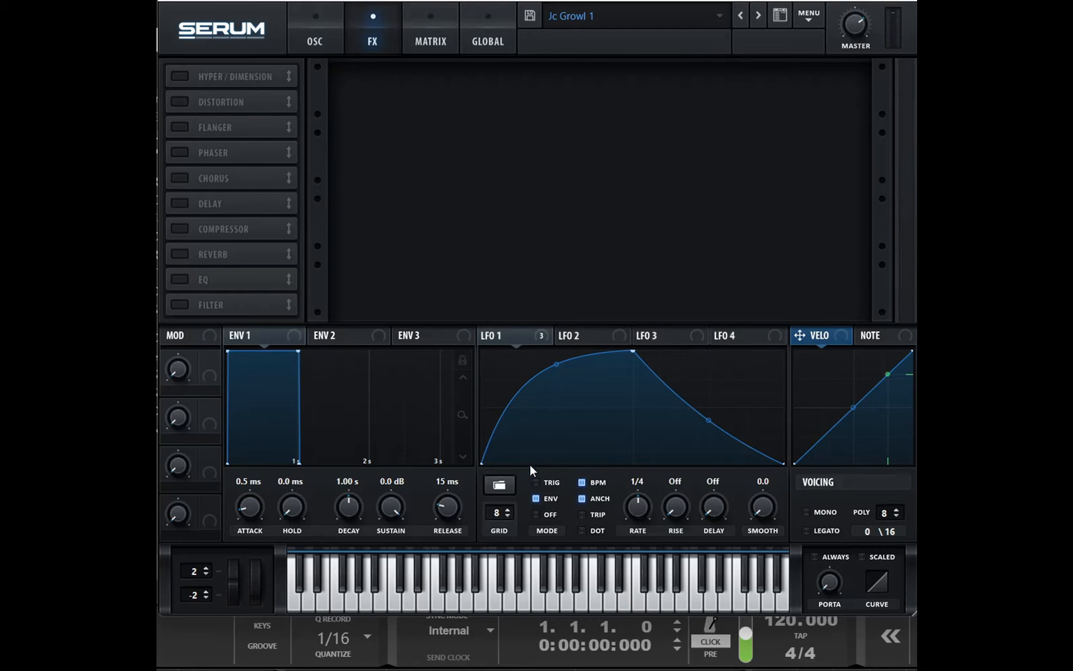
click(316, 34)
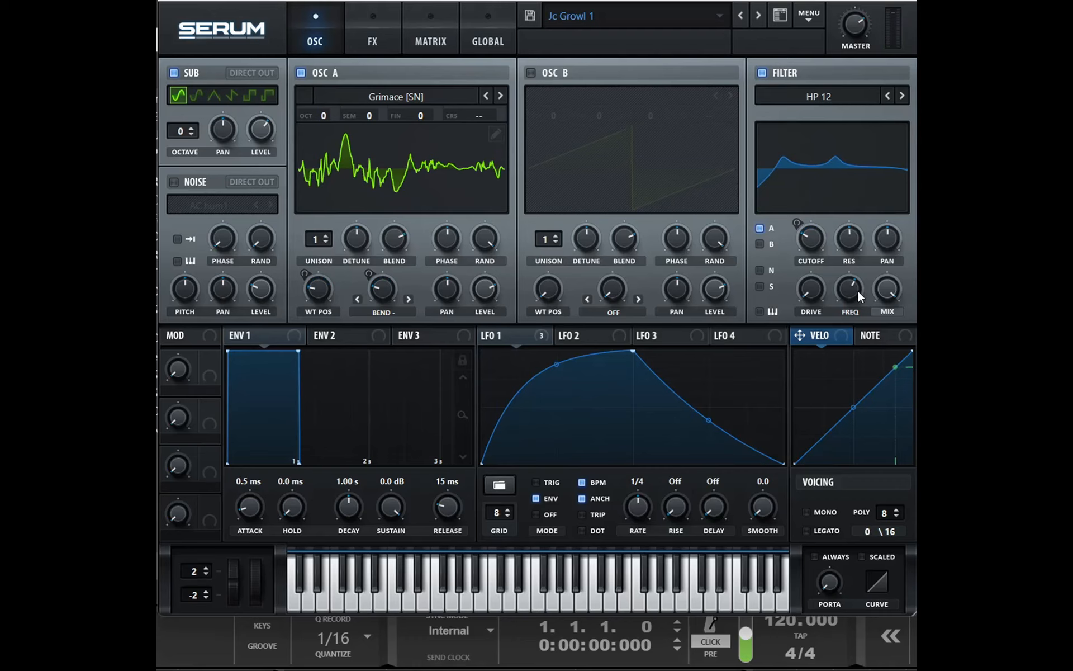
drag(812, 300, 820, 244)
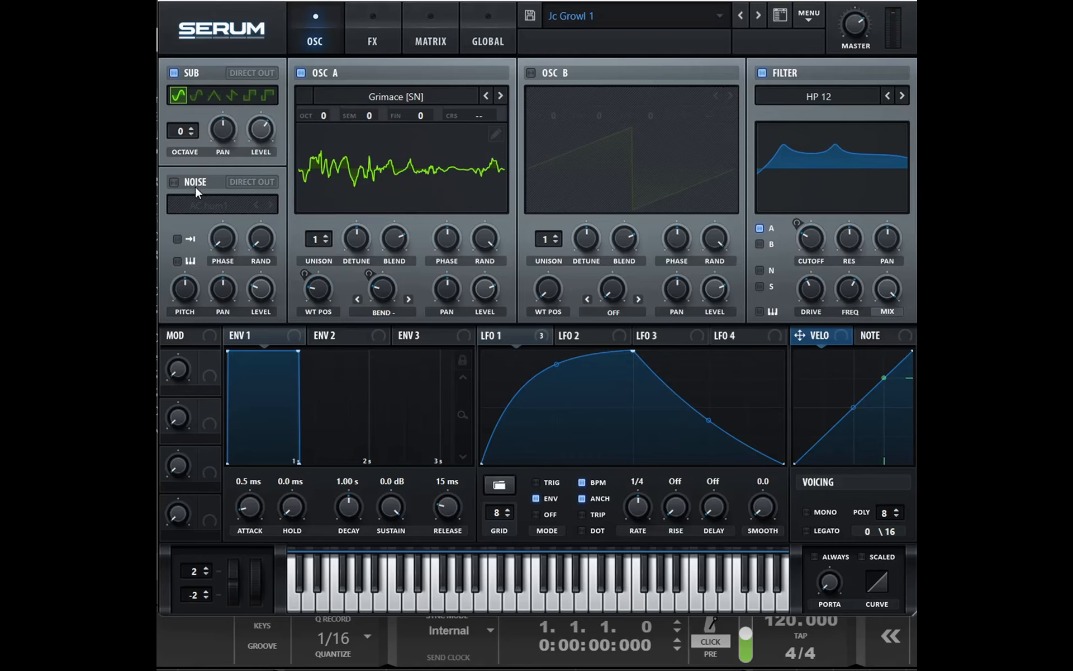
Step: Load the Jc Growl 3 preset and examine its effects rack, oscillator and filter settings
click(760, 9)
click(760, 9)
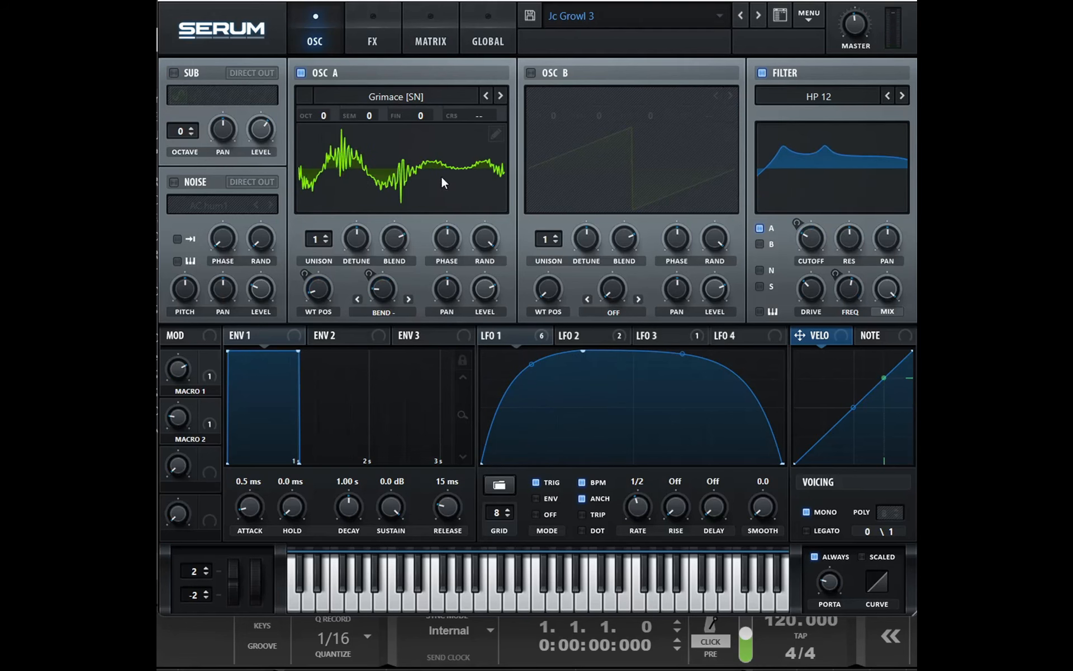
click(375, 35)
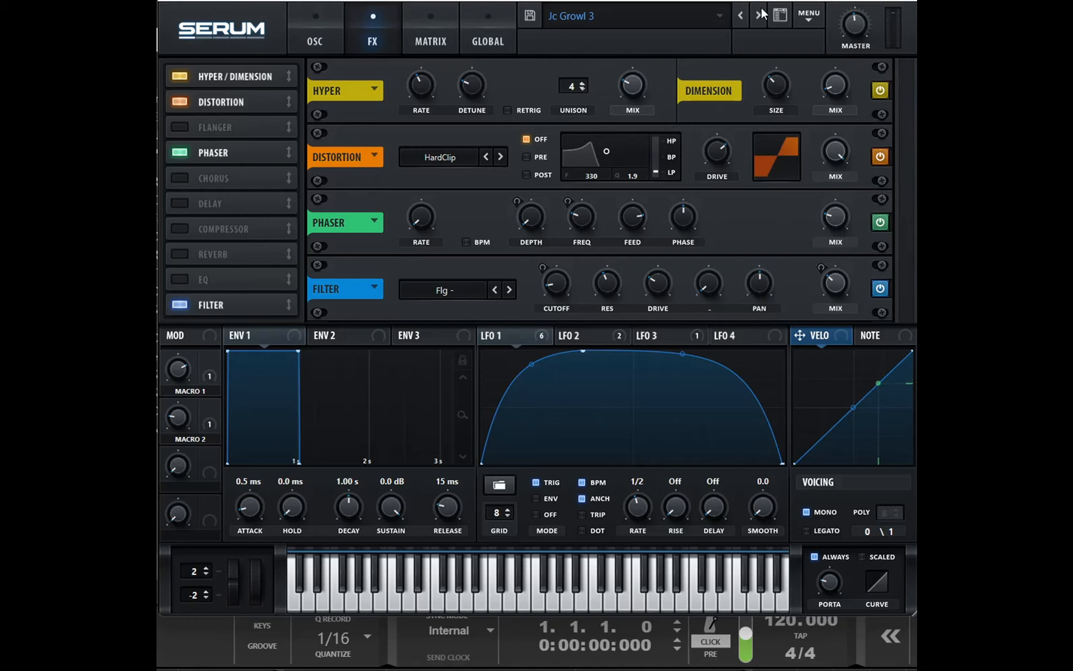
click(329, 22)
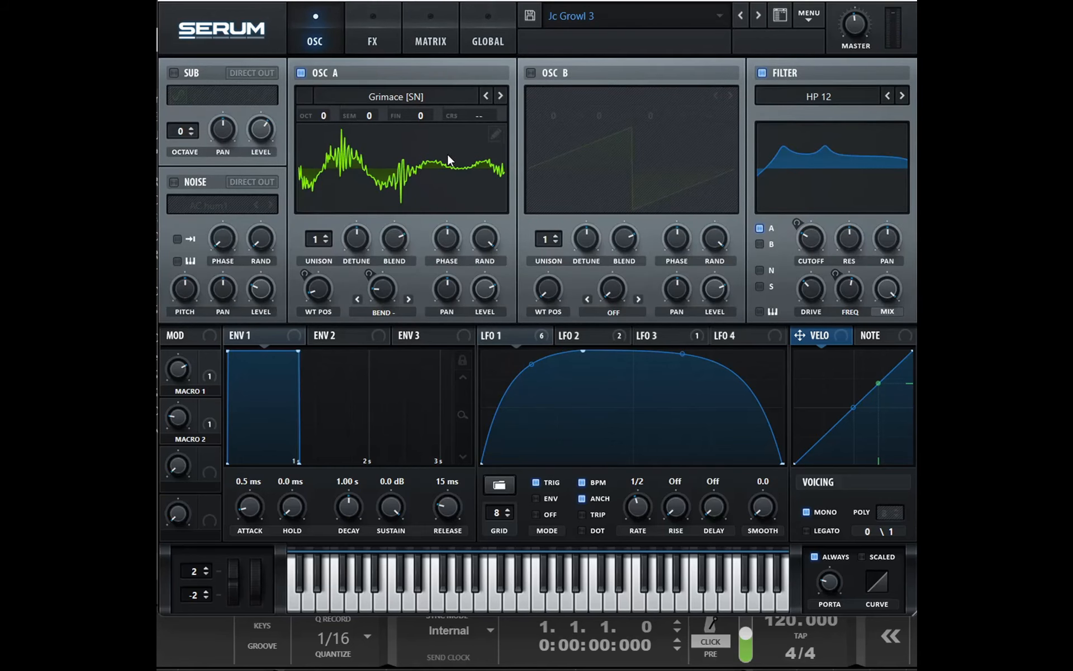
right_click(857, 286)
click(820, 253)
Step: Load the Jc Growl 4 preset and examine its full effects rack from Hyper to Filter
click(756, 18)
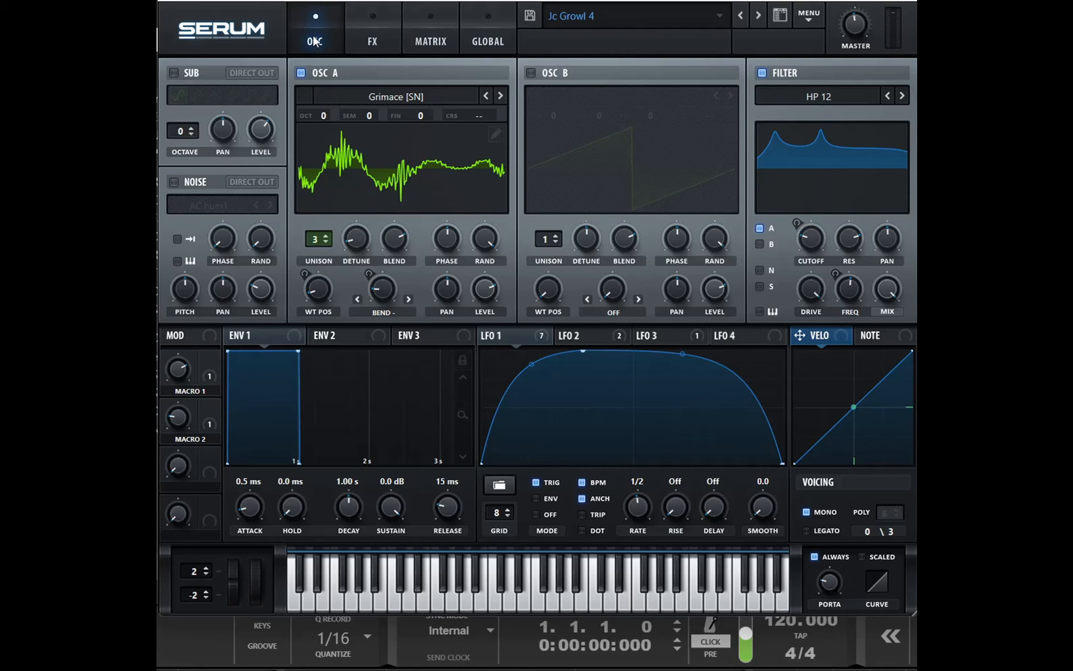
click(372, 34)
scroll(905, 137, down, 2)
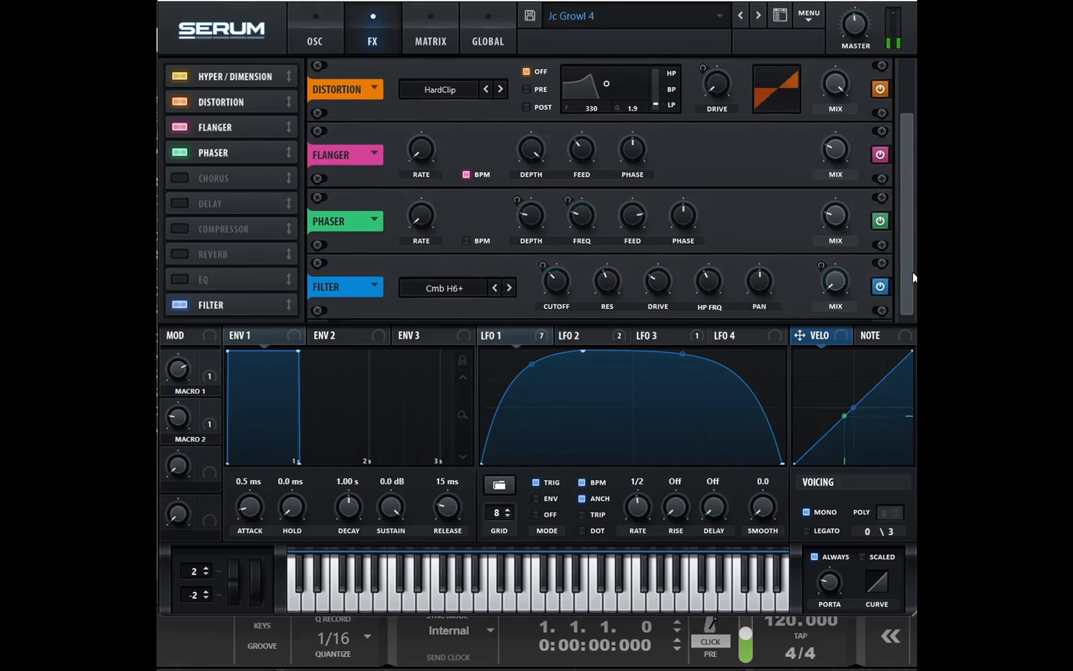
scroll(908, 149, up, 2)
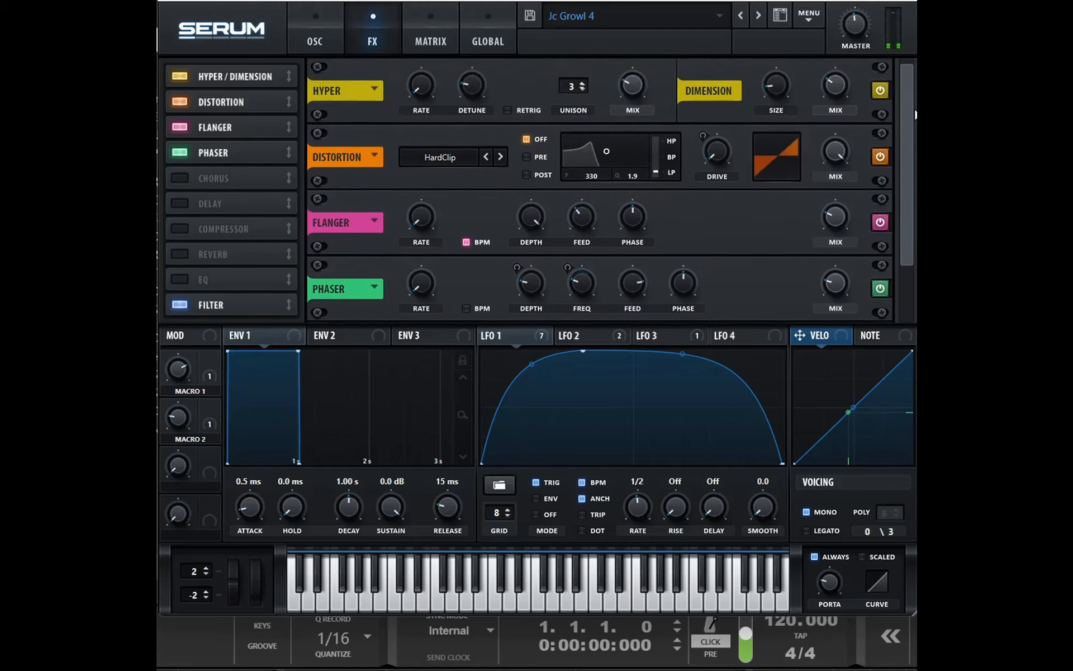
scroll(906, 168, down, 2)
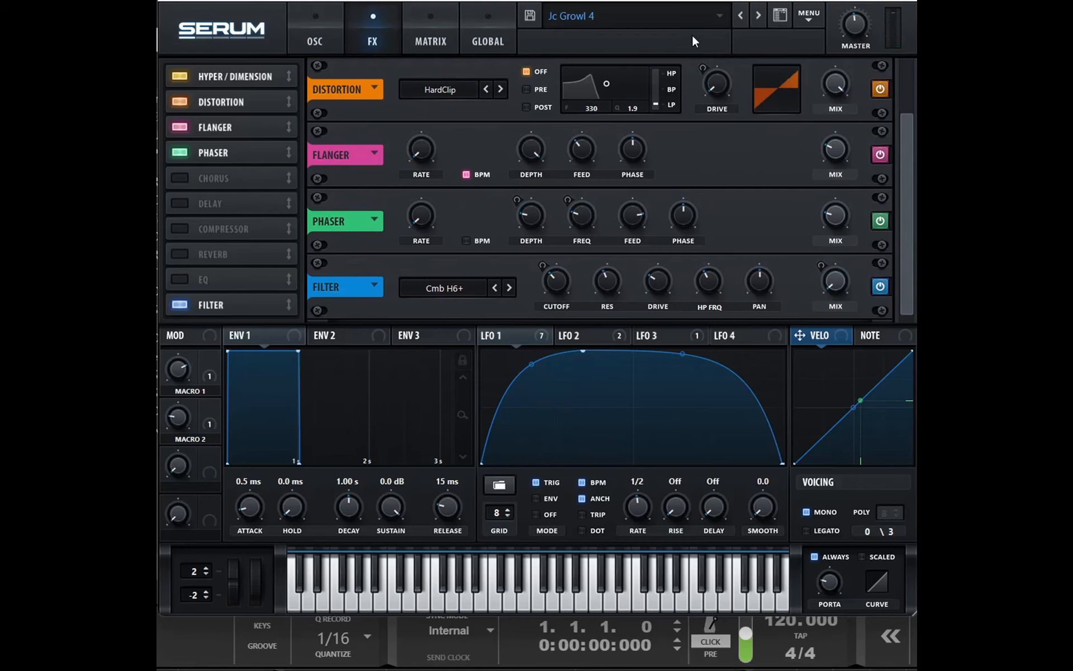
Step: Load the Jc Growl Robot Yi user preset and examine its effects chain and oscillator settings
click(696, 11)
mouse_move(592, 265)
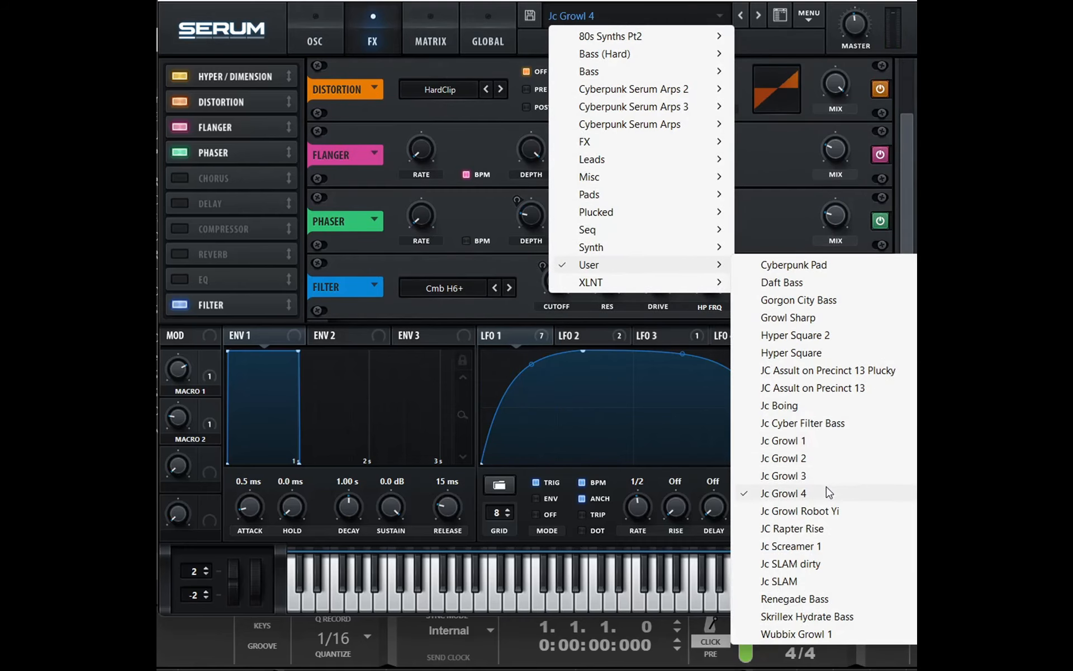
click(809, 510)
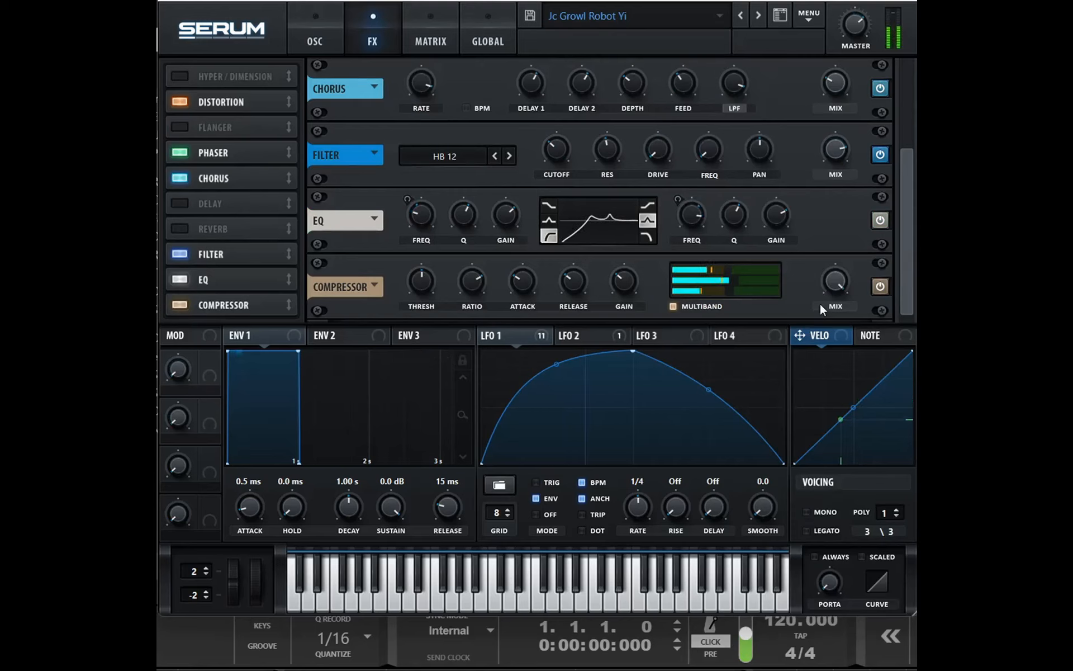
drag(906, 212, 910, 108)
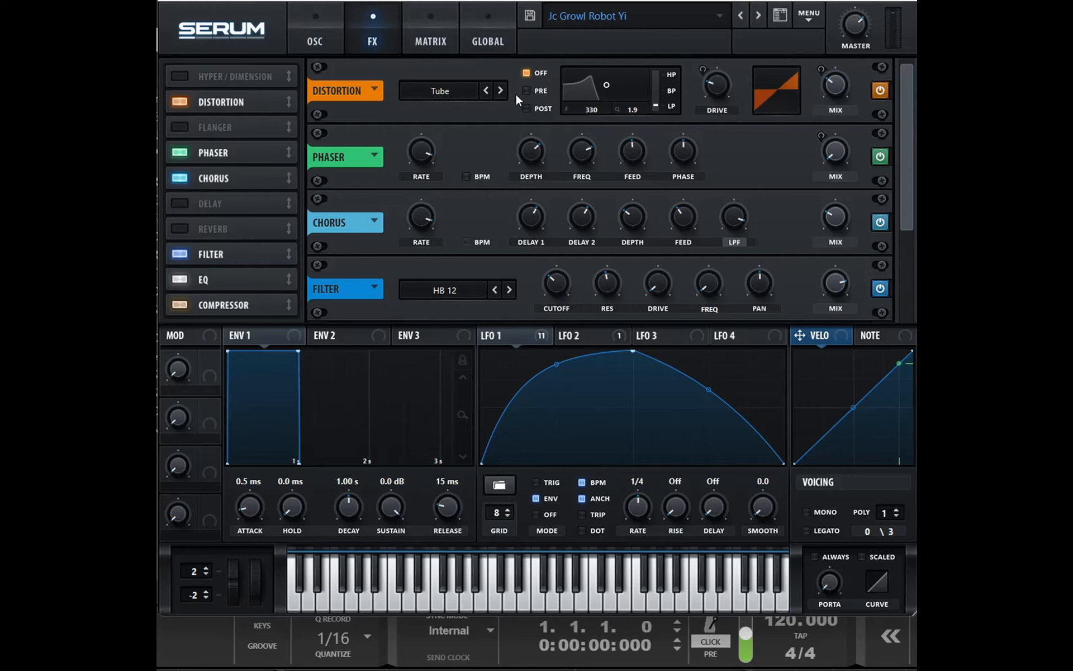
drag(909, 110, 915, 173)
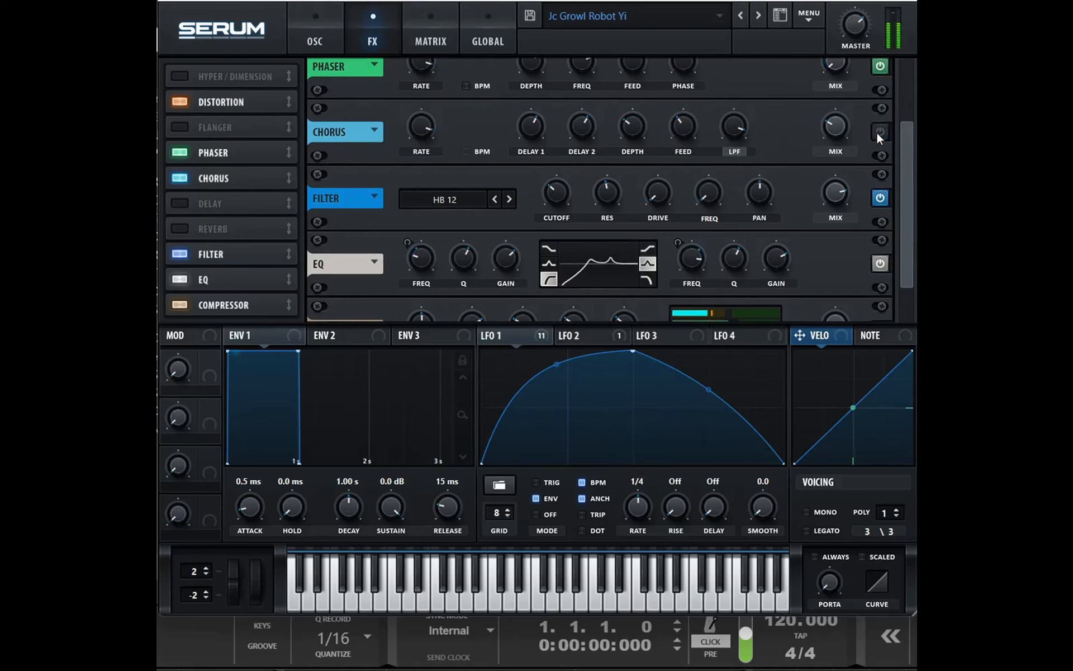
drag(907, 150, 904, 179)
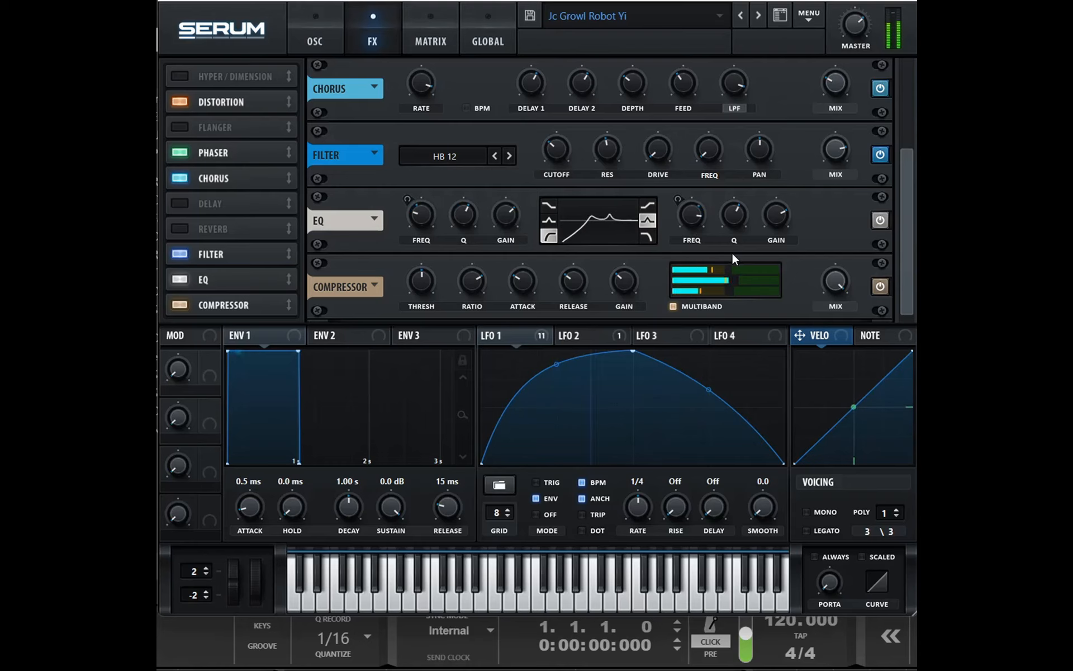
click(316, 12)
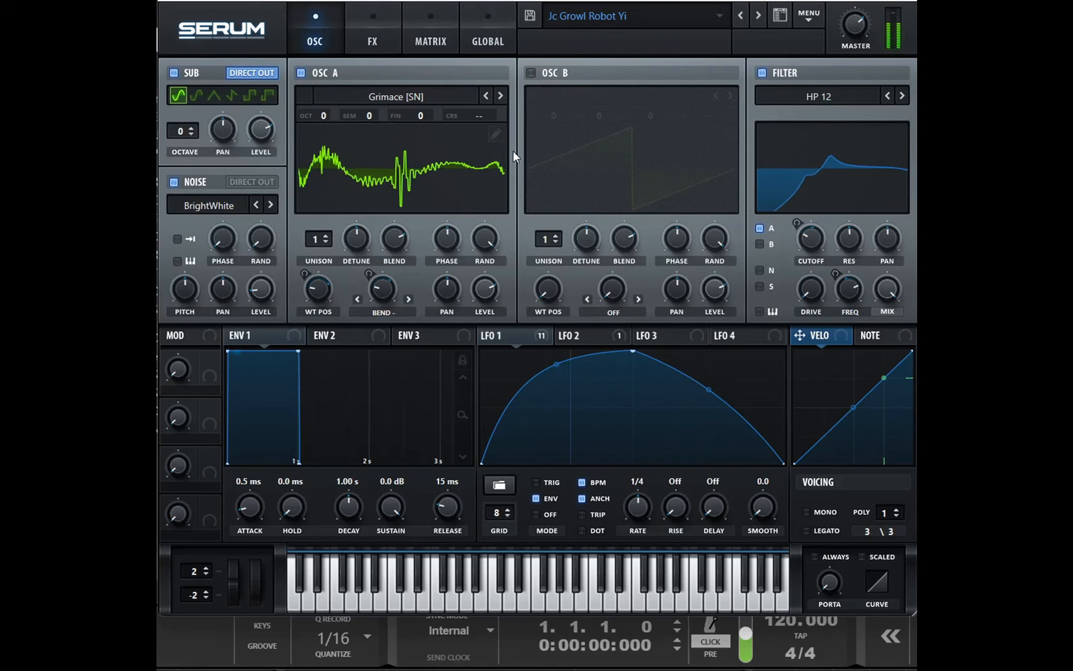
Step: Load the Jc SLAM dirty user preset and examine its oscillator settings and effects chain
click(651, 11)
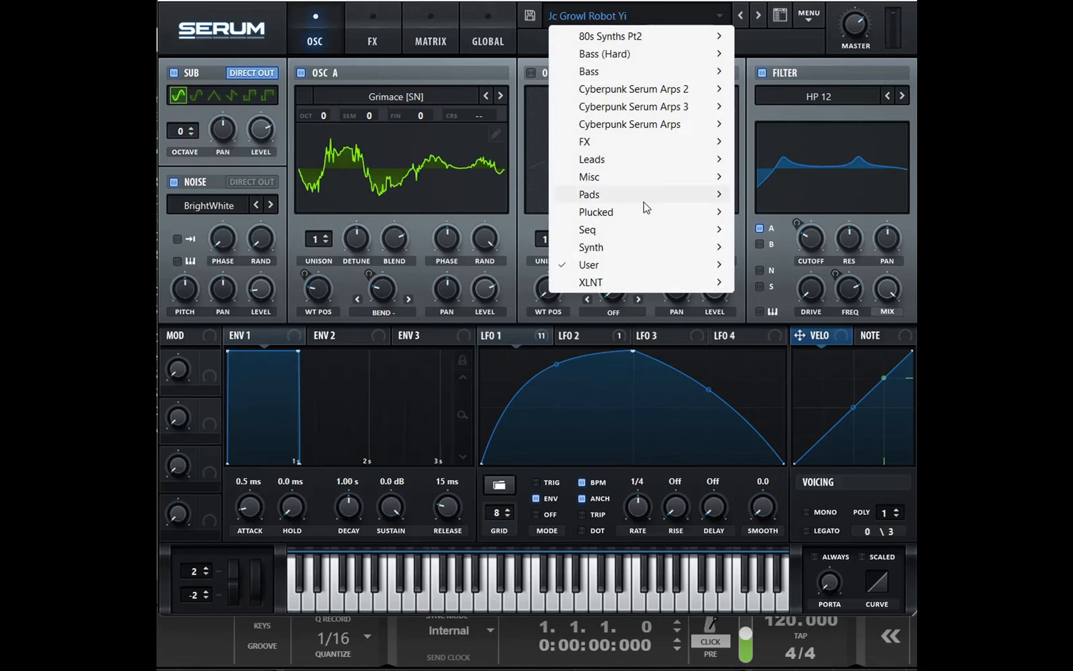
mouse_move(660, 264)
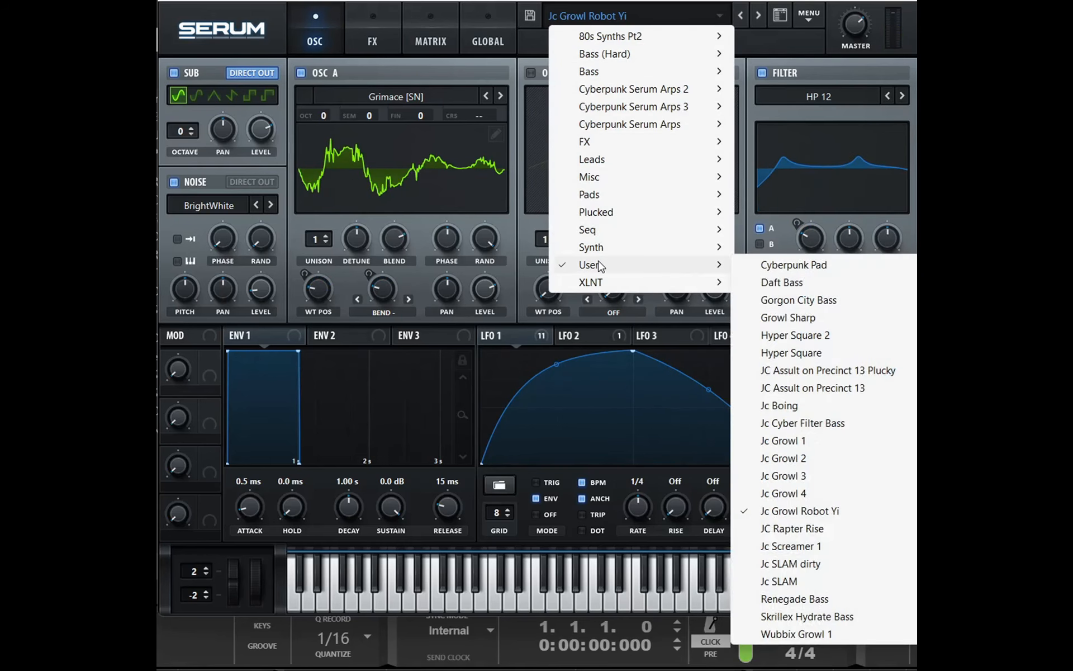
click(795, 563)
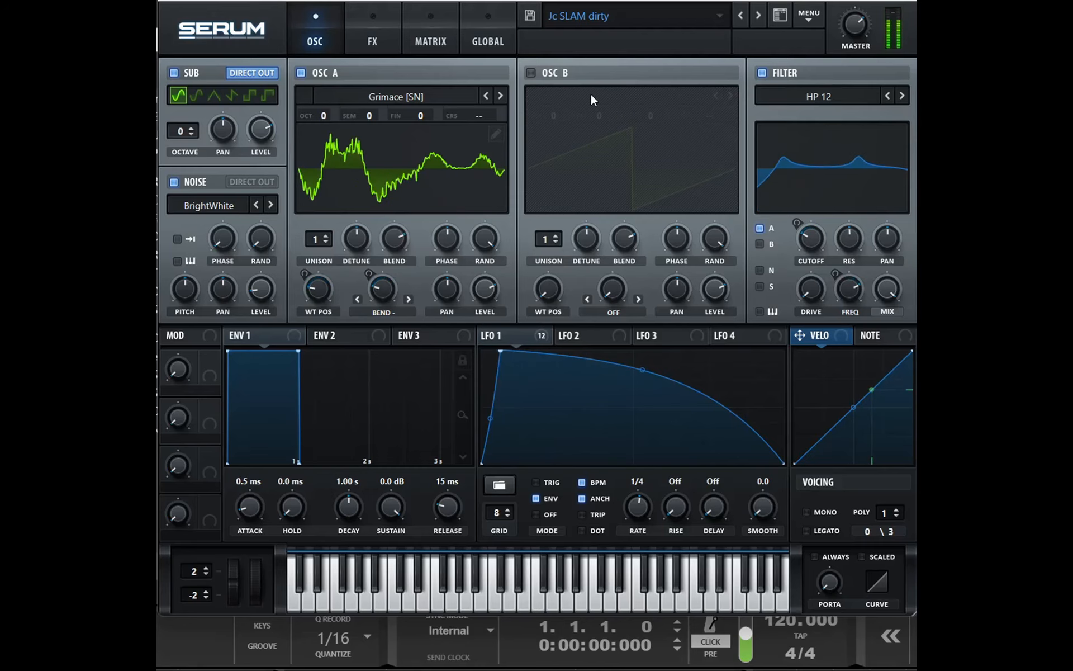
click(372, 22)
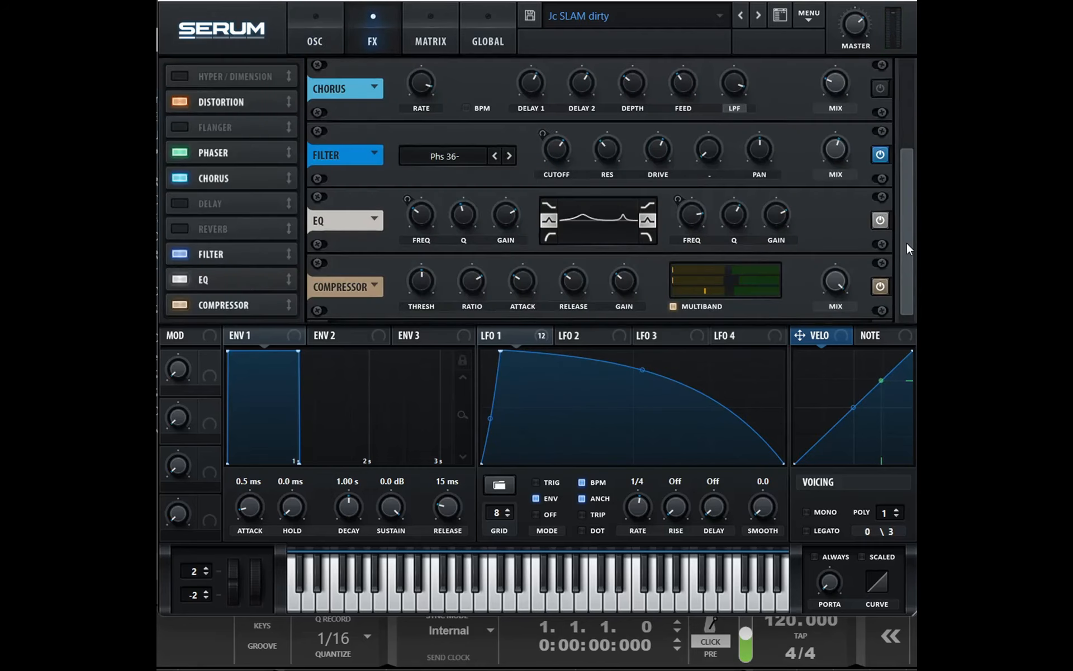
mouse_move(907, 244)
mouse_down()
mouse_move(915, 167)
mouse_move(908, 247)
mouse_up()
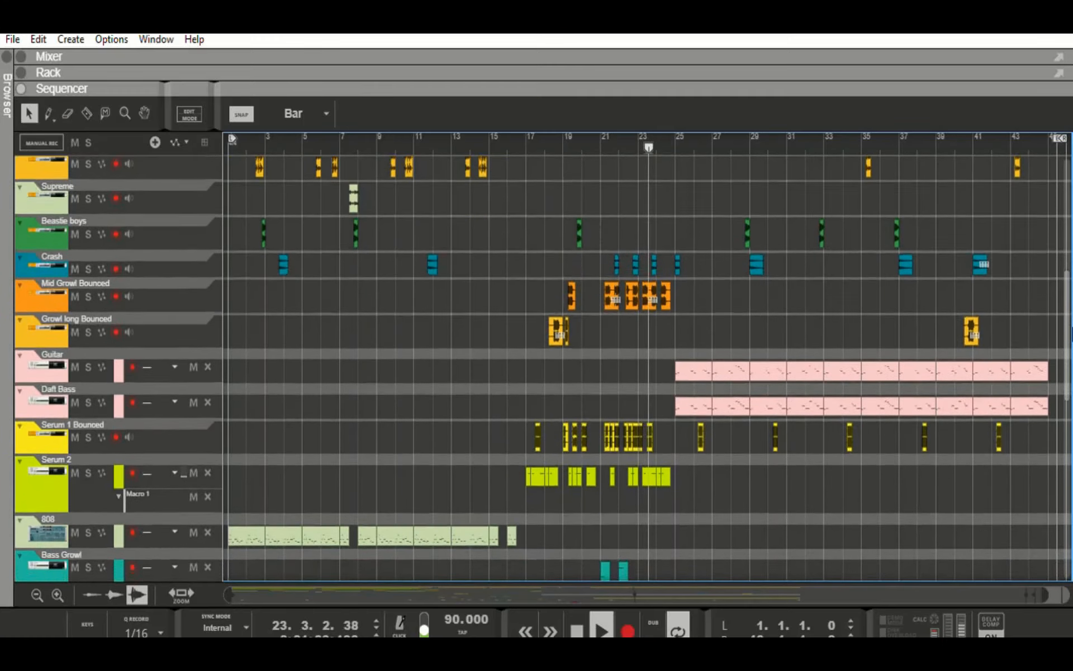
Step: View the lower tracks of the song arrangement in the sequencer during playback
drag(1071, 347, 1071, 360)
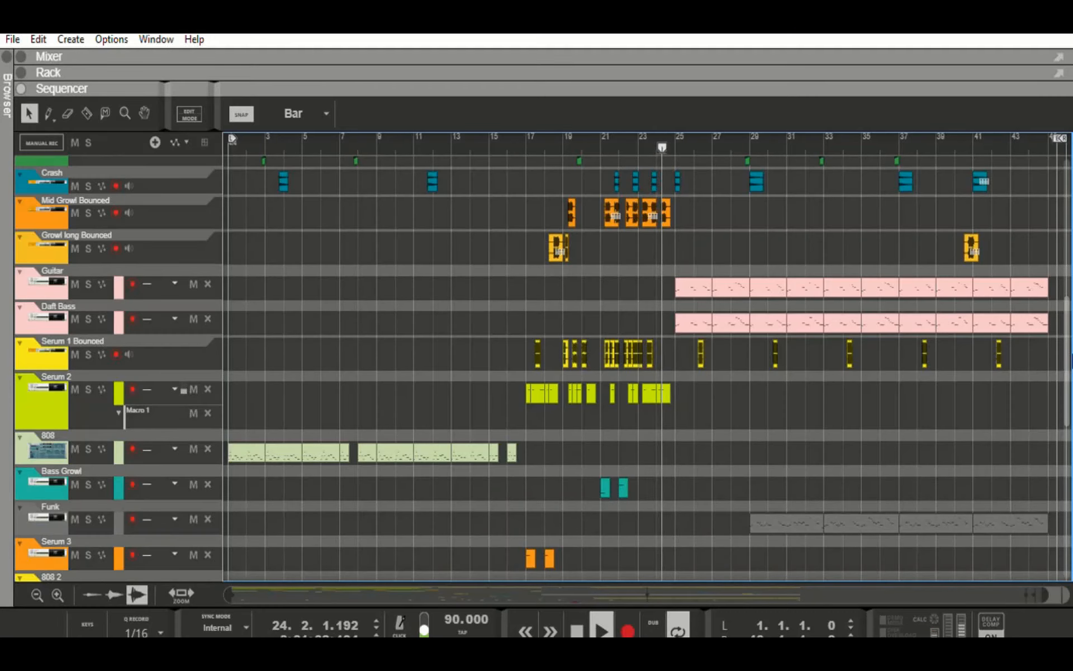